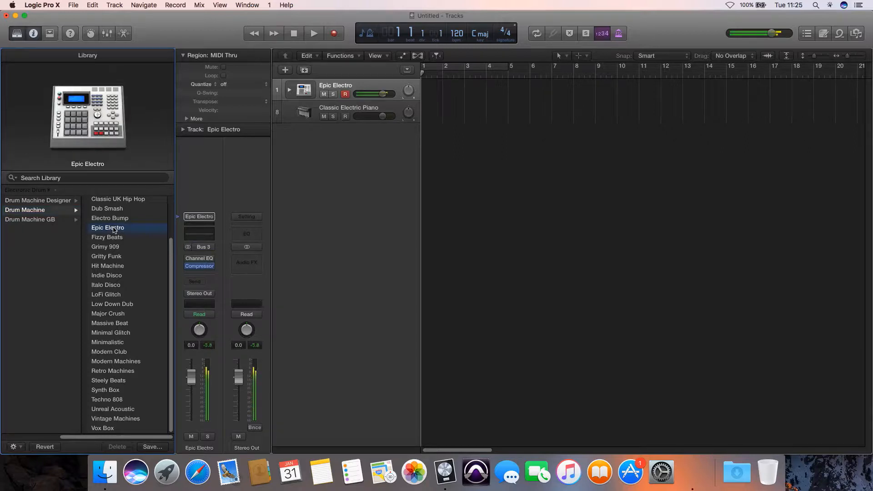
- Replace the Classic Electric Piano track's instrument with the Heavy Sub Bass patch from the Synthesizer Bass category
click(364, 109)
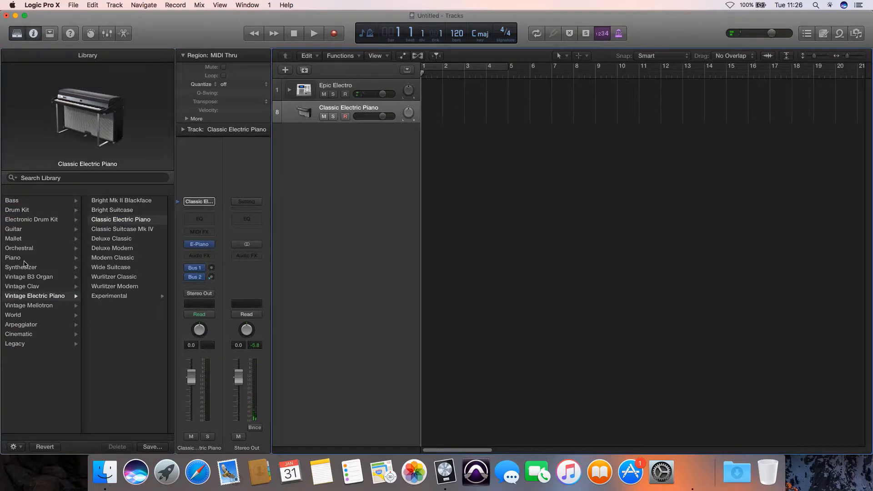
click(17, 267)
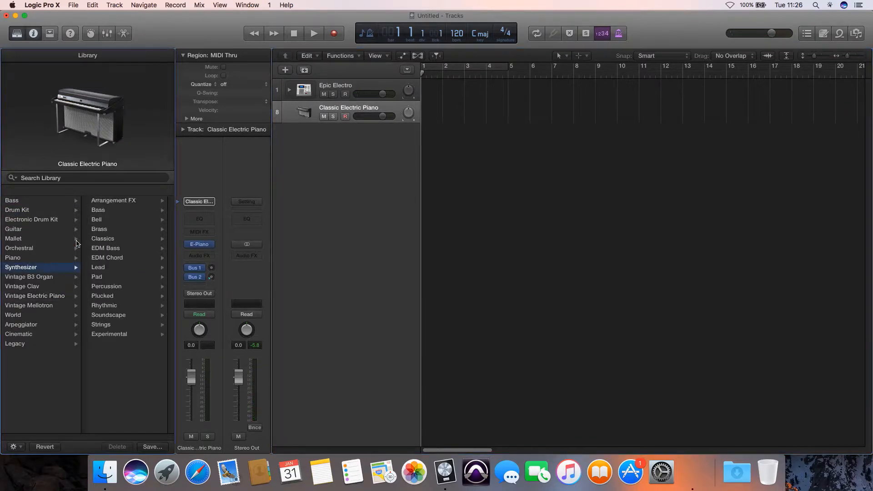
click(98, 210)
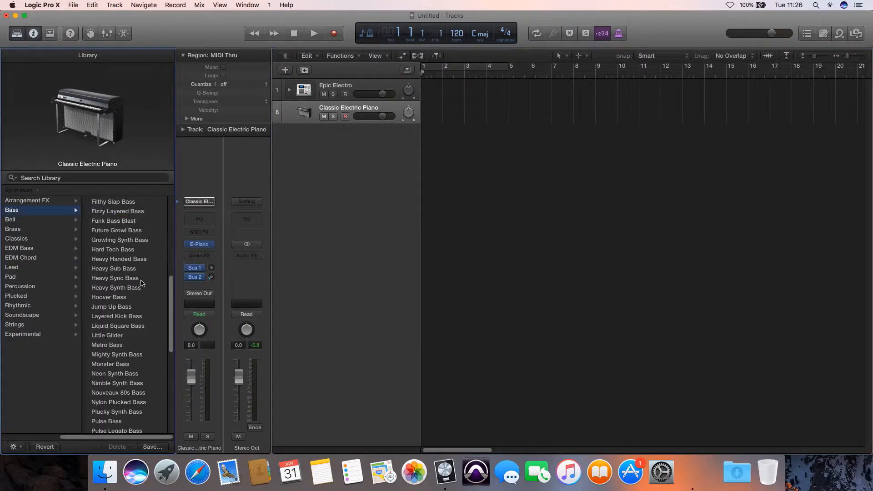
click(119, 270)
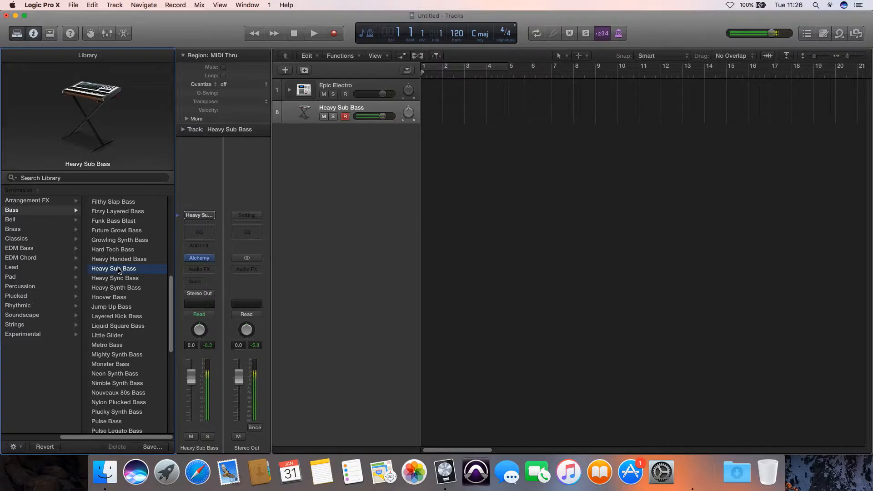
click(362, 86)
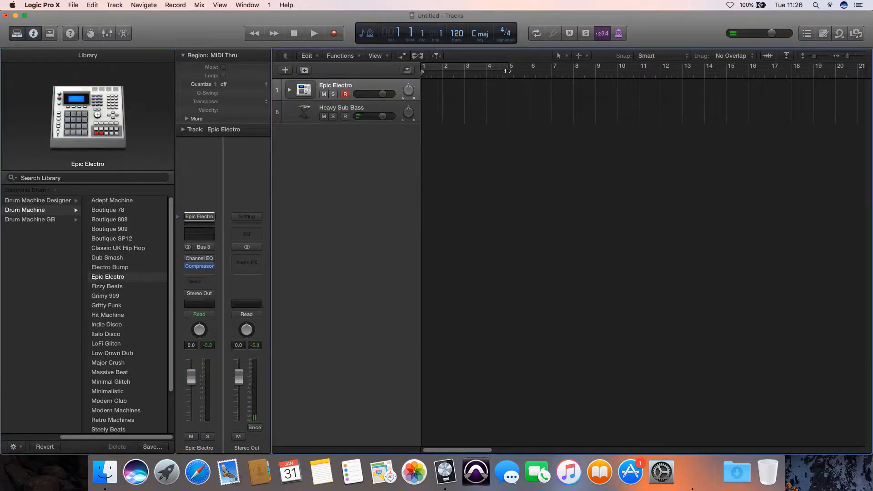
click(622, 35)
key(KP_Multiply)
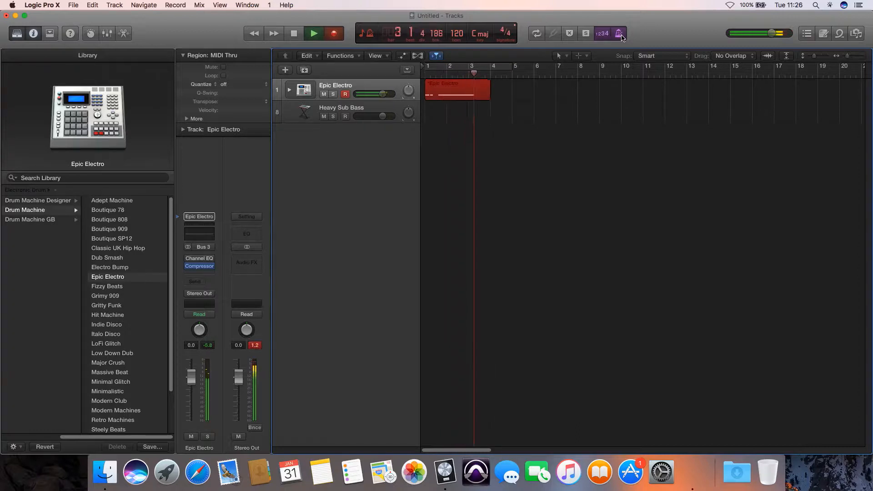
key(space)
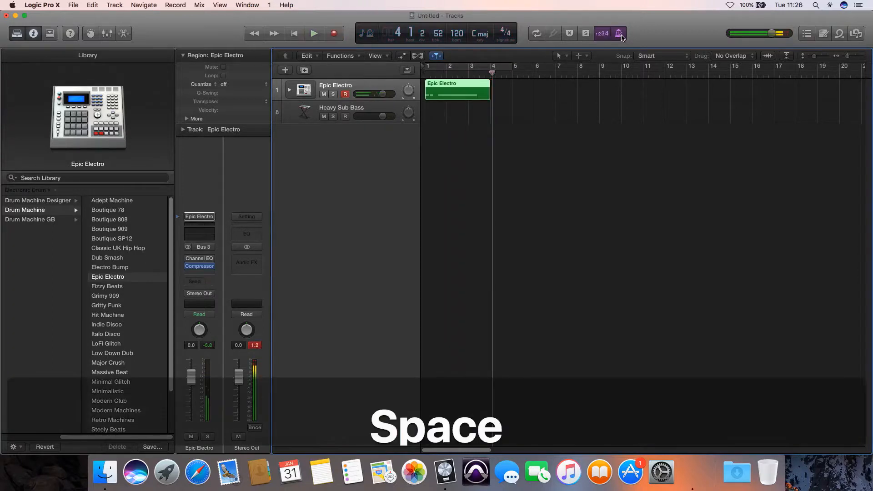
key(BackSpace)
key(KP_0)
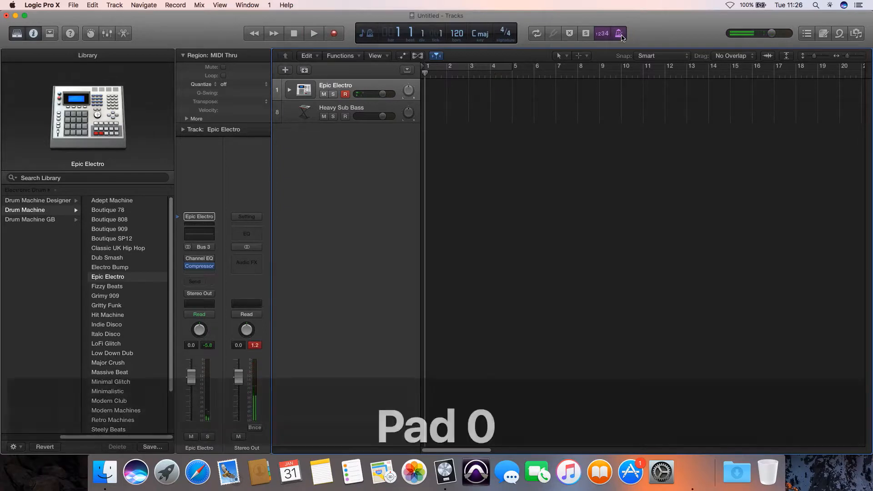
- Record a four-bar drum beat on the Epic Electro track and delete its stray short C#1 note in the first bar
key(KP_Multiply)
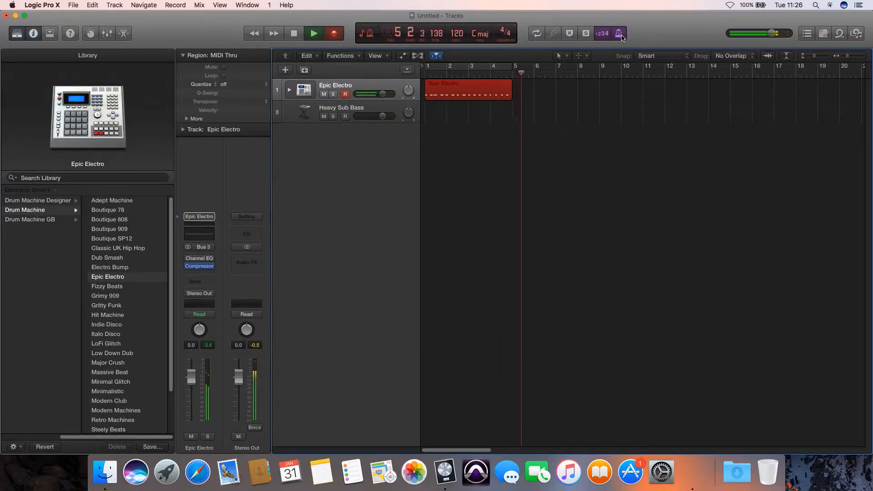
key(space)
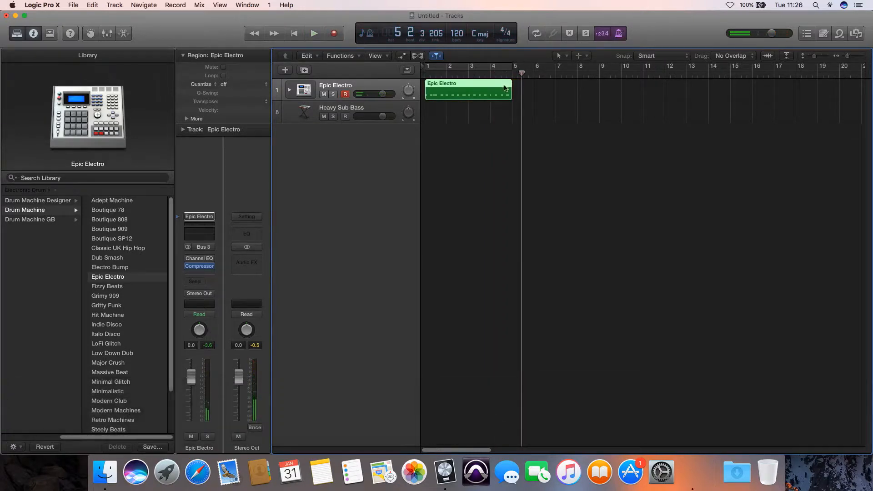
double_click(504, 89)
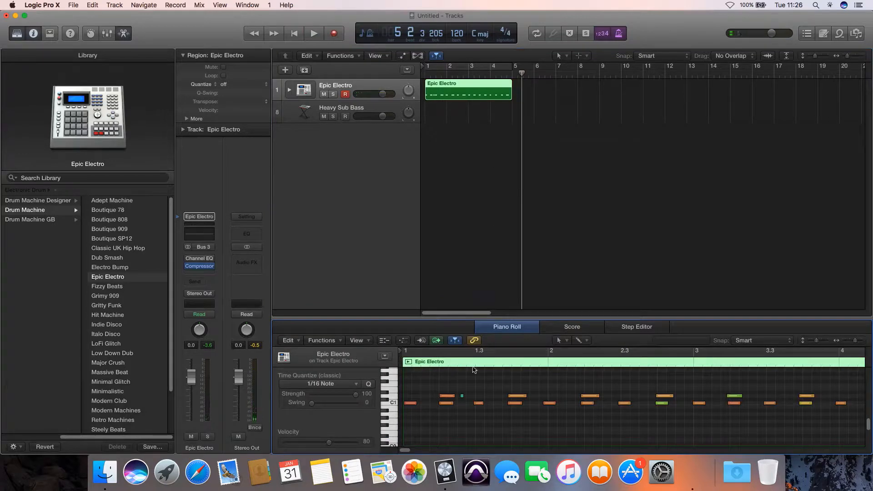
click(462, 394)
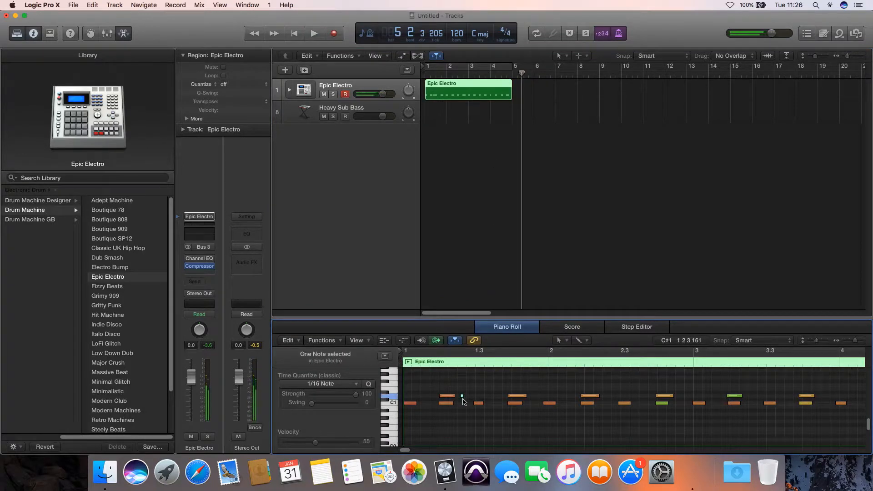
key(BackSpace)
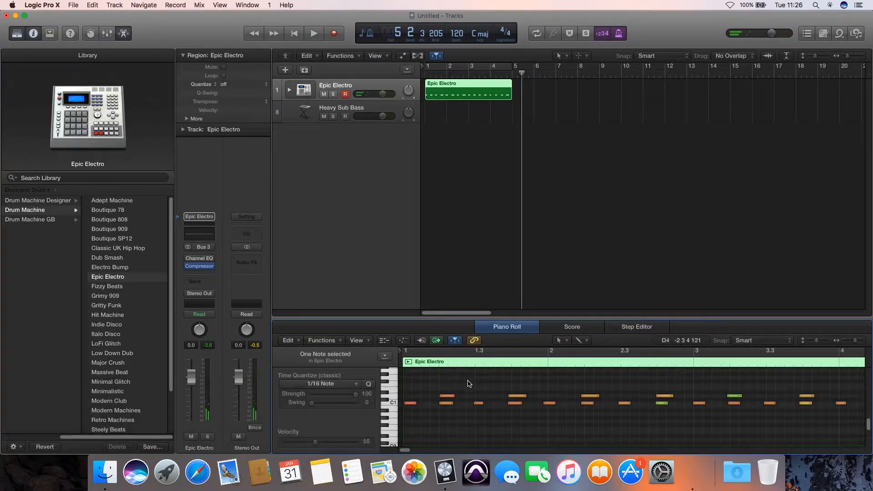
- Quantize all notes of the drum region to 1/8 Note and raise their velocity to 92
key(super+a)
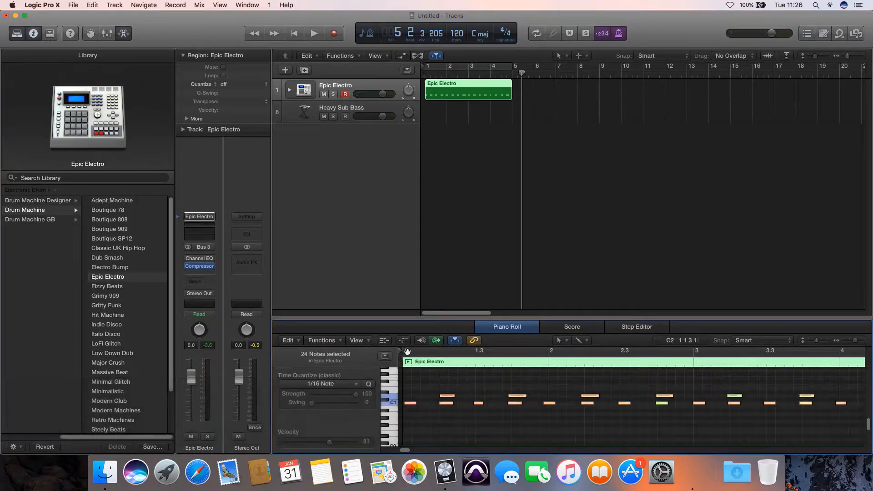
click(354, 385)
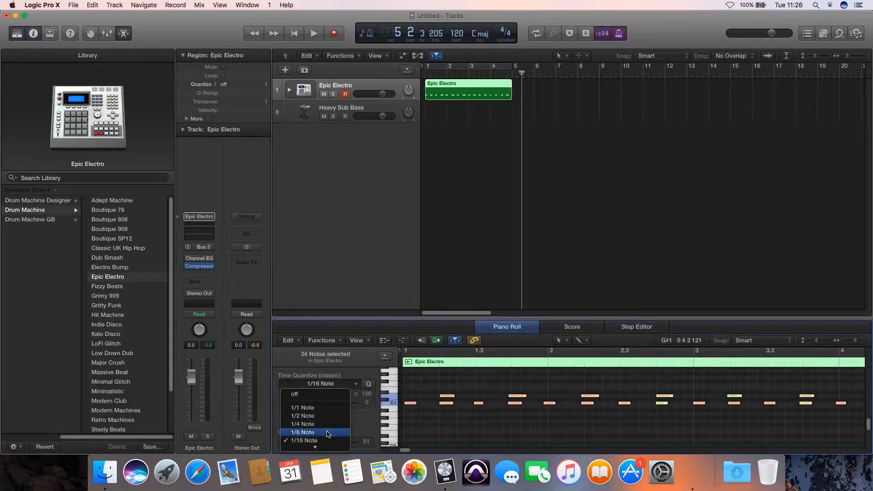
click(304, 432)
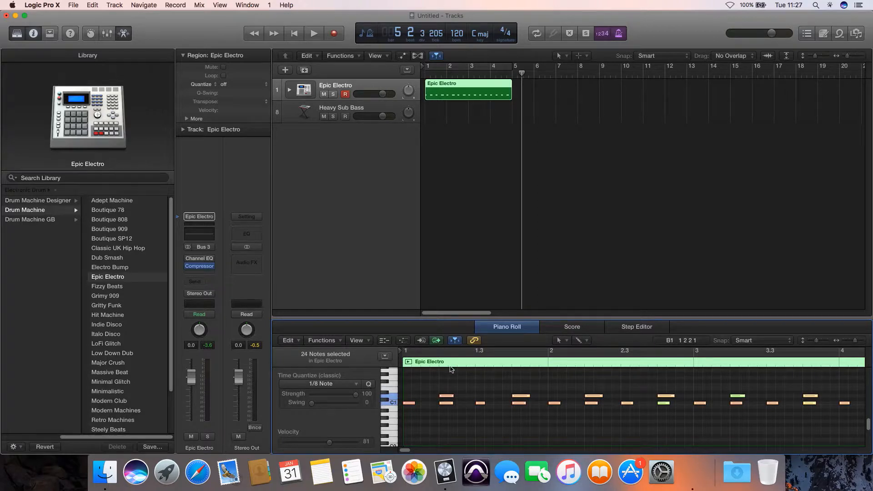
drag(334, 442, 368, 443)
- Using the Velocity tool, raise the quieter C1 note before bar 3 and C#1 note after bar 3 to 127, then restore the Pointer tool
key(t)
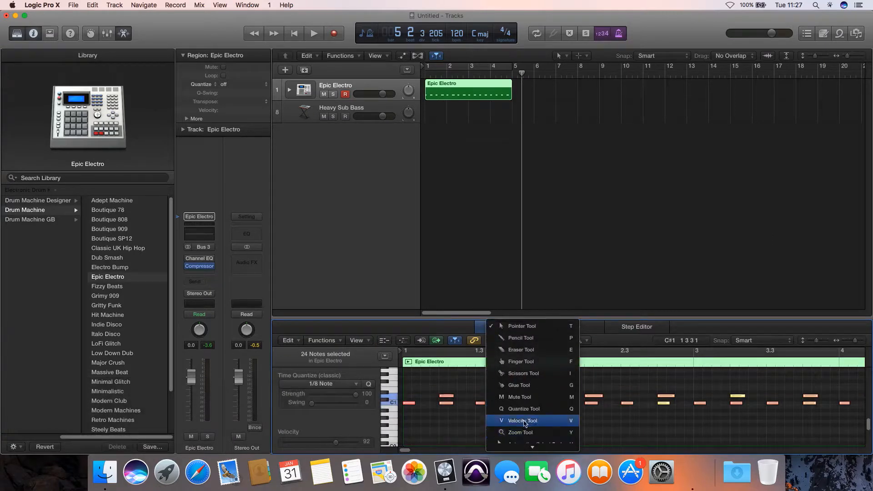
click(525, 421)
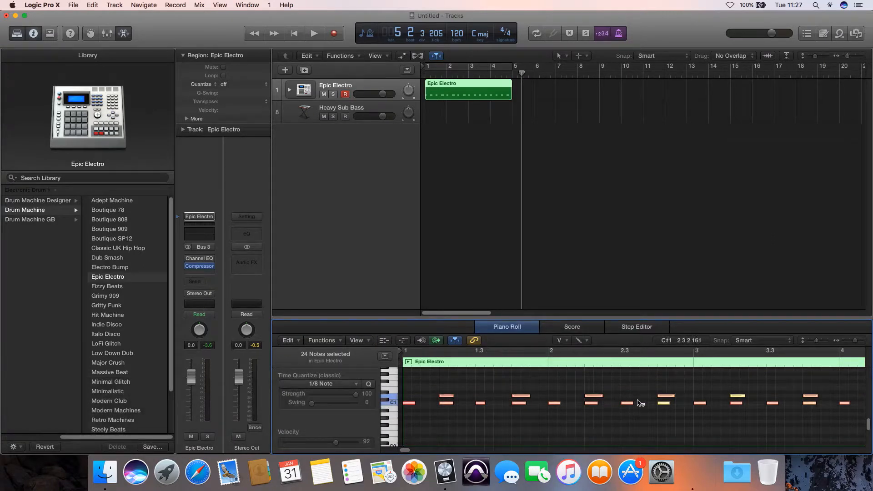
drag(665, 403, 641, 205)
click(663, 422)
drag(666, 403, 646, 279)
drag(741, 399, 695, 268)
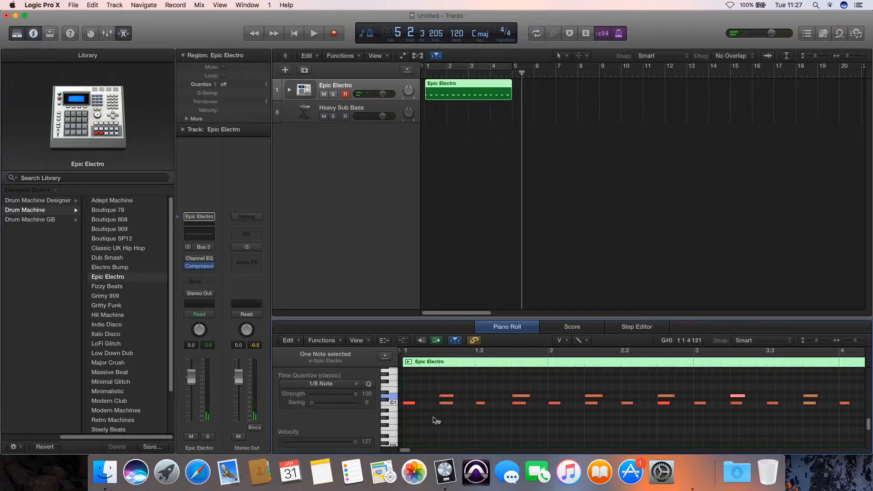
key(t)
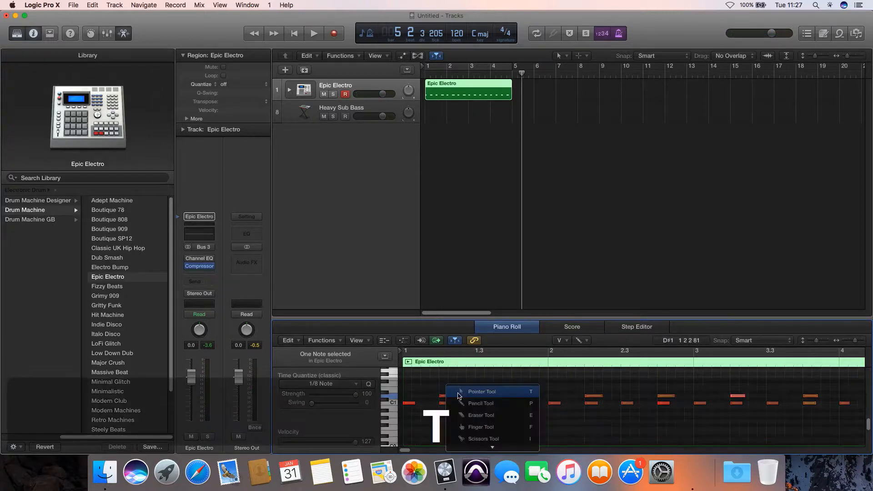
click(471, 392)
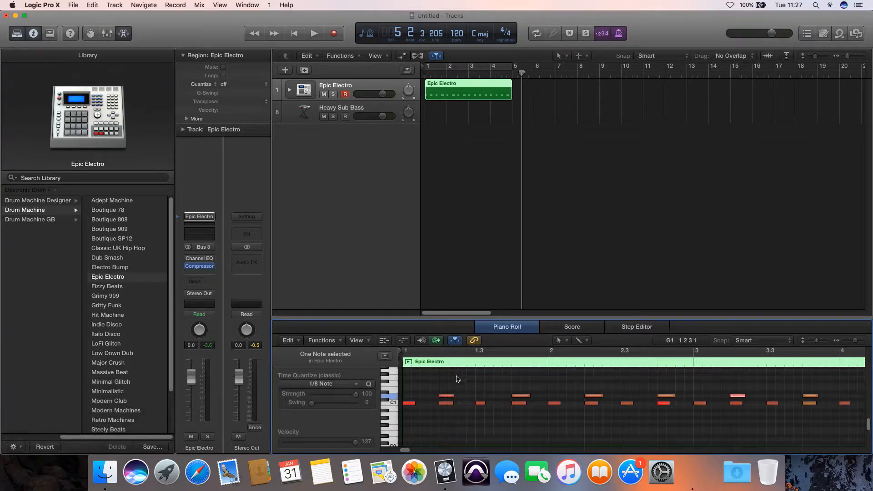
click(458, 377)
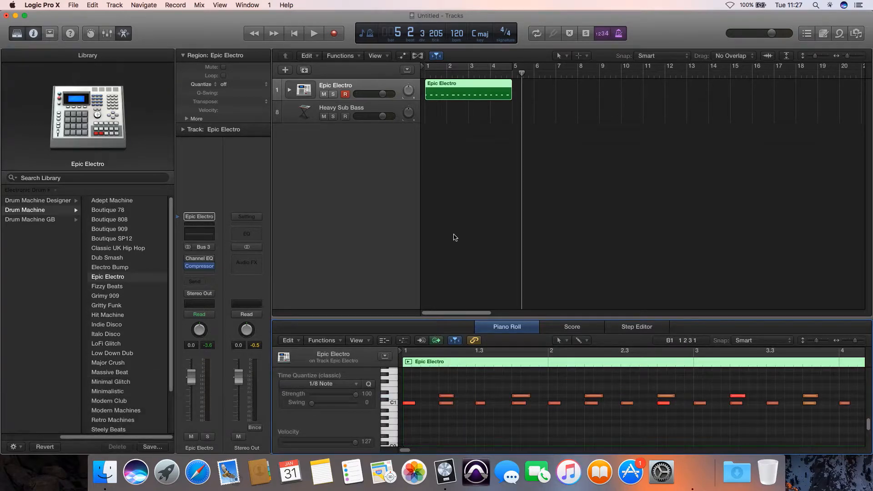
- Return the playhead to bar 1 and loop the Epic Electro region along the timeline
key(KP_0)
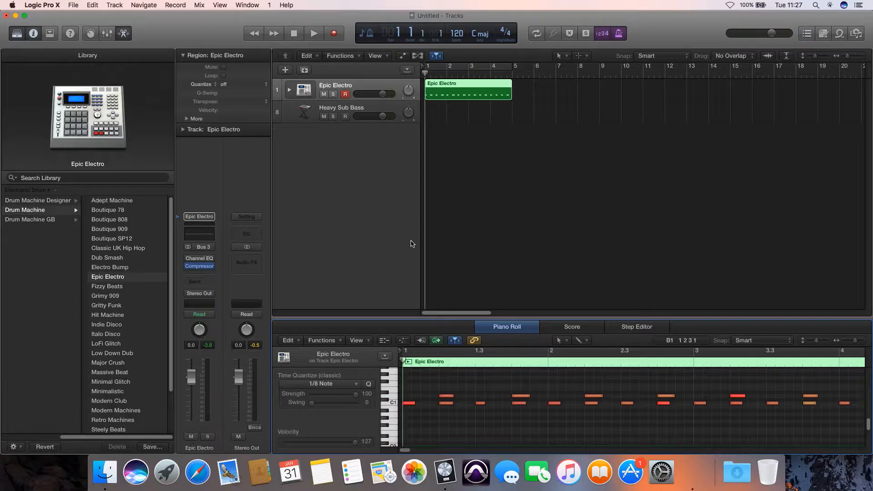
click(343, 108)
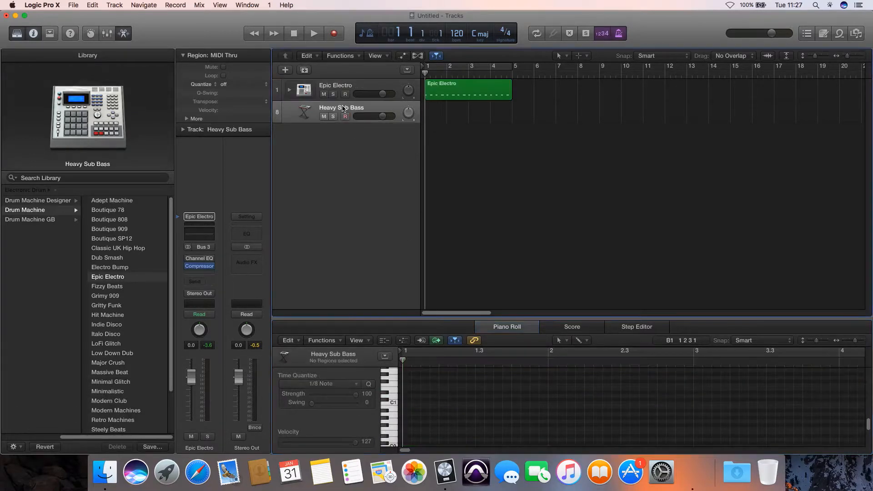
click(467, 92)
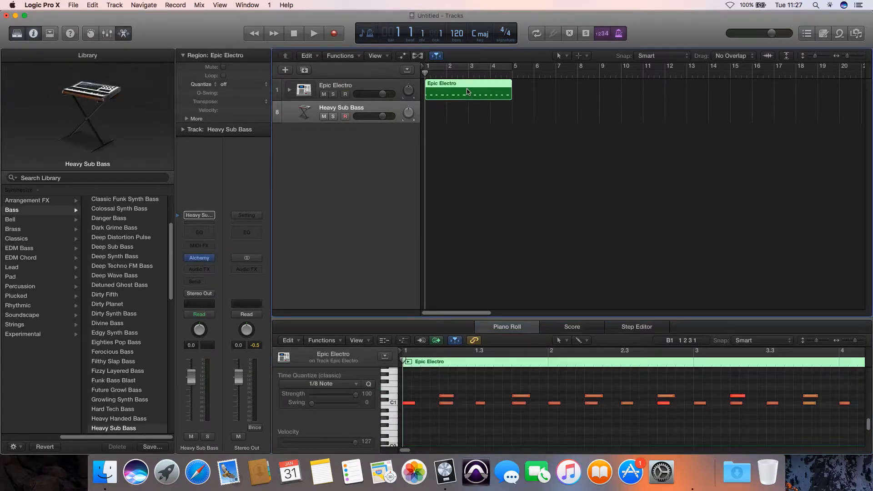
key(l)
- Record-enable the Heavy Sub Bass track and record a bass line from bar 1 past bar 5 over the looped drums
click(395, 112)
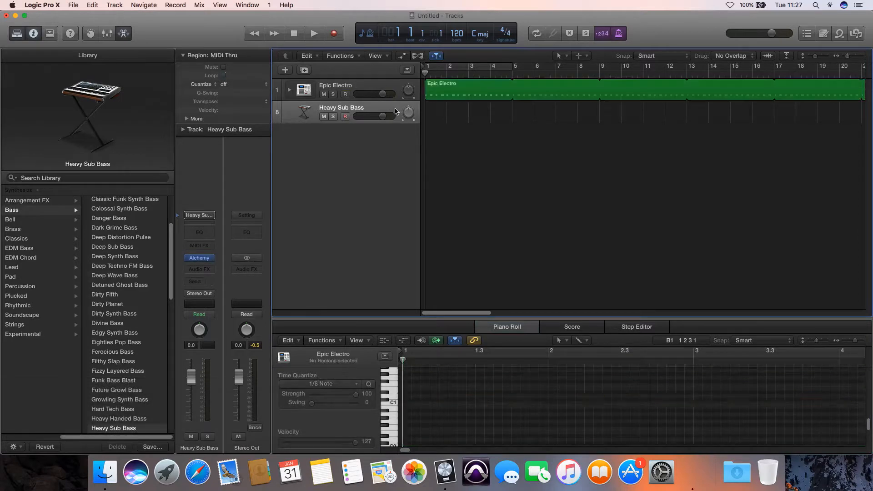
click(345, 118)
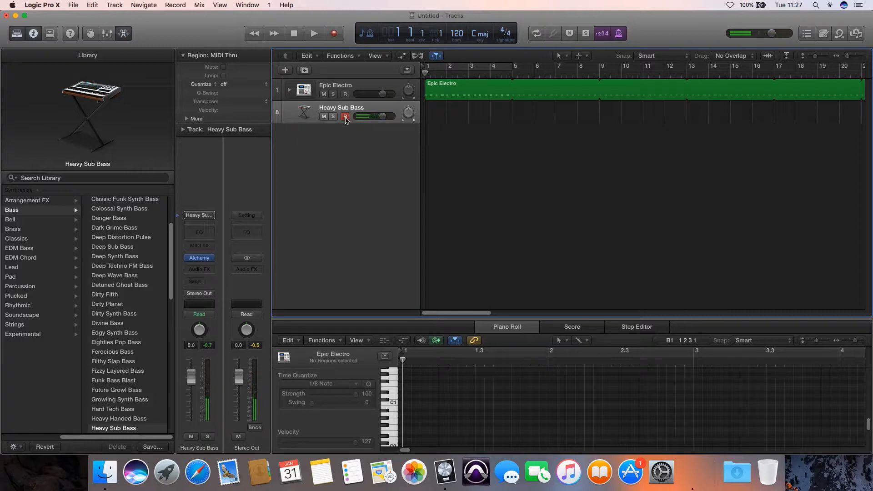
key(KP_Multiply)
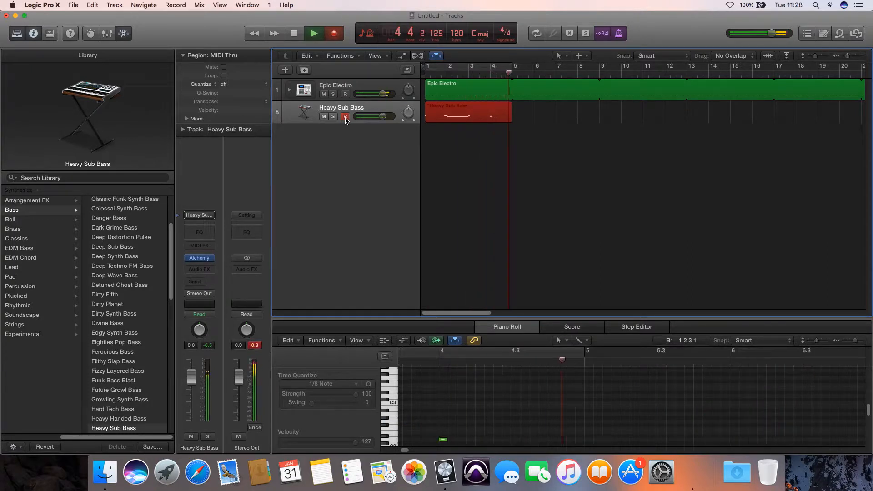
key(space)
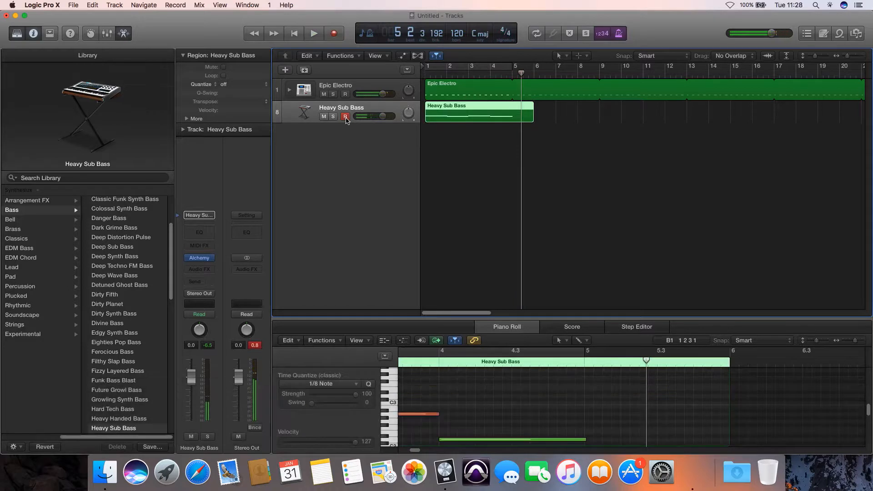
- Select all notes in the Heavy Sub Bass region and close the Piano Roll
click(480, 410)
key(super+a)
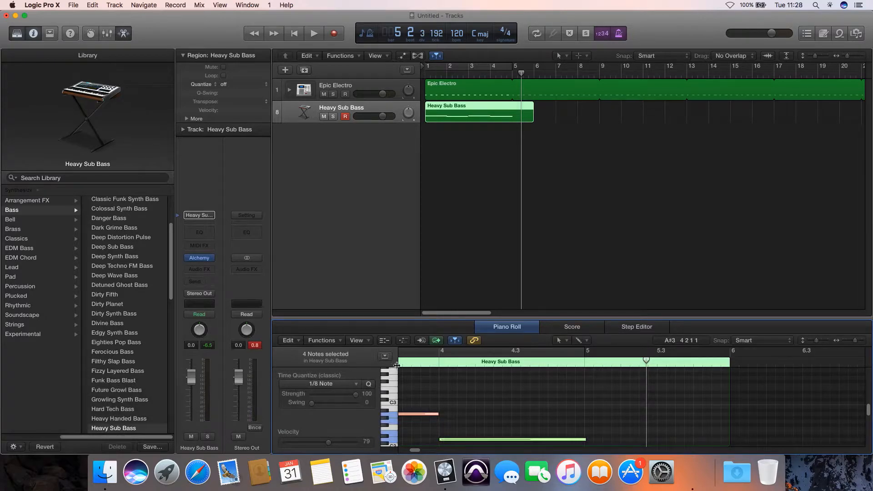
key(p)
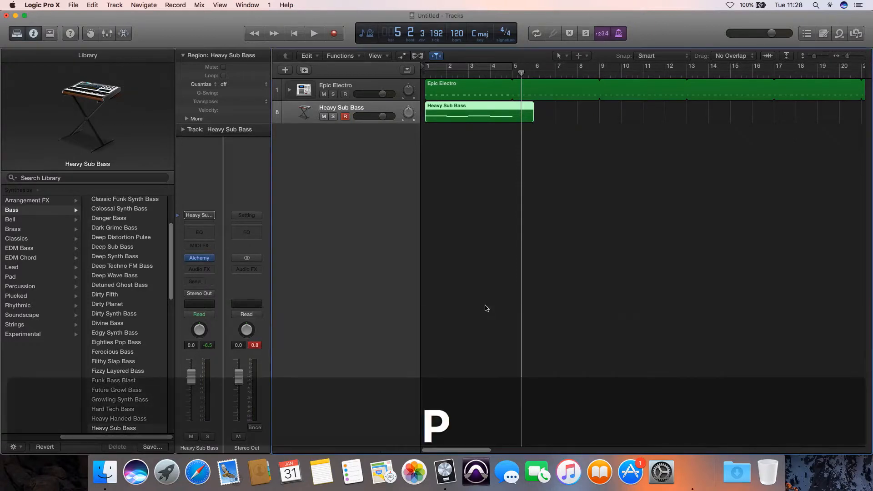
click(418, 262)
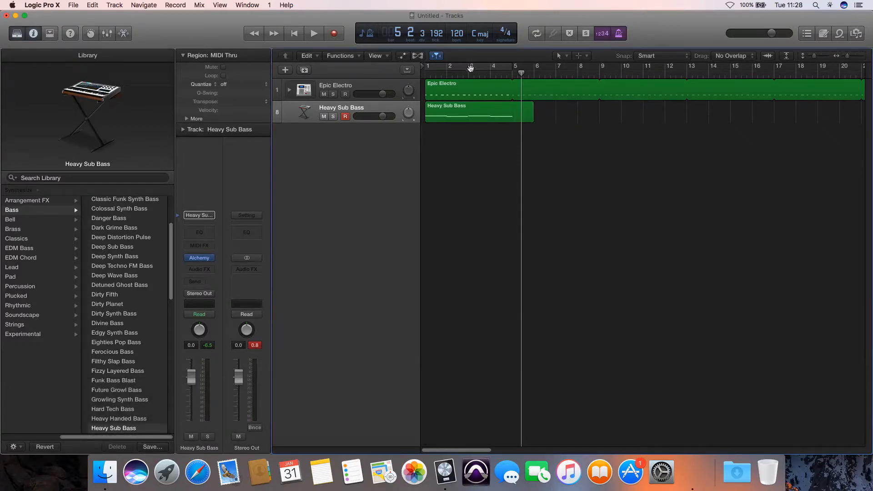
- Trim the Heavy Sub Bass region to end at bar 5 and play it back with bars 1 to 5 cycled
click(471, 67)
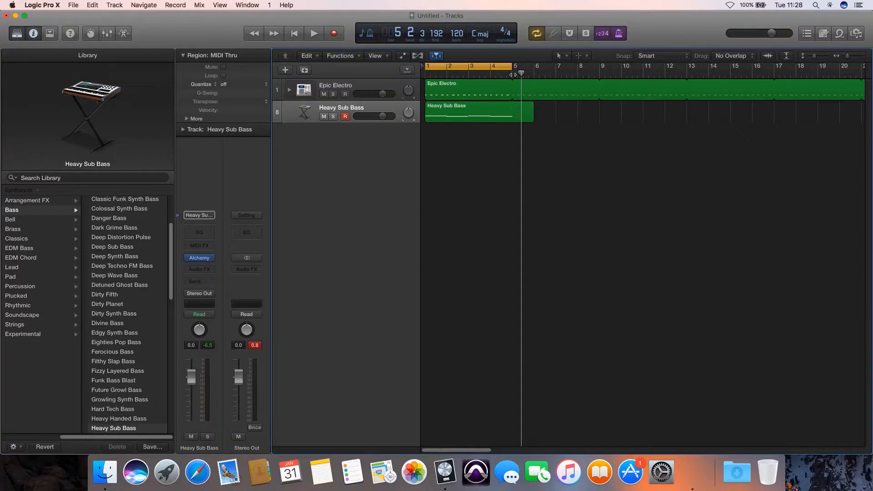
drag(532, 118, 512, 119)
key(space)
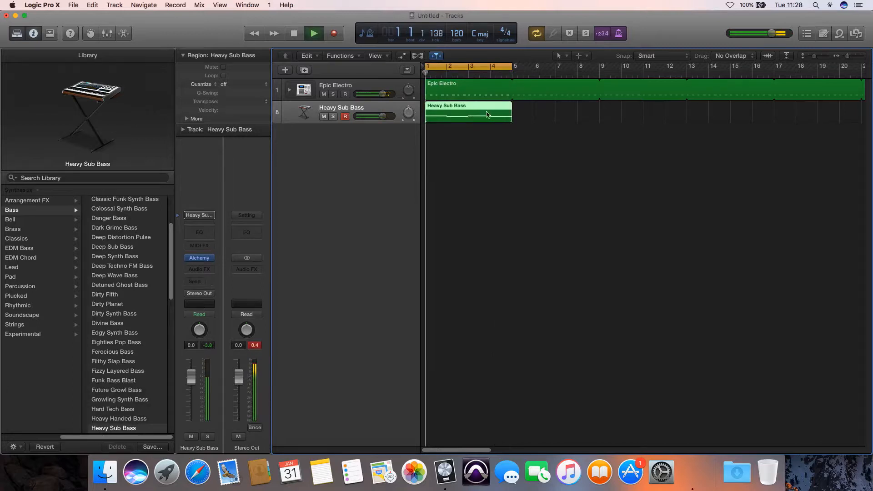
key(space)
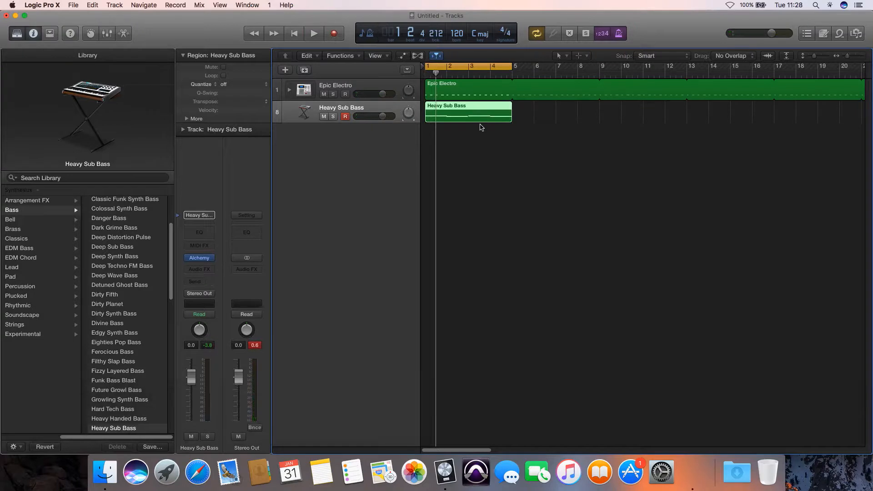
- Show an enlarged Mixer, expand the Epic Electro stack into its individual channels, and select the Kick channel
key(x)
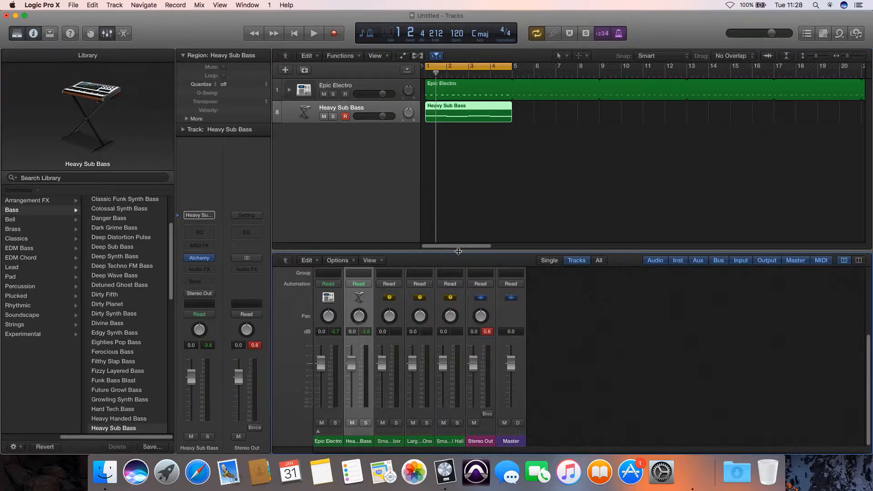
drag(459, 251, 461, 139)
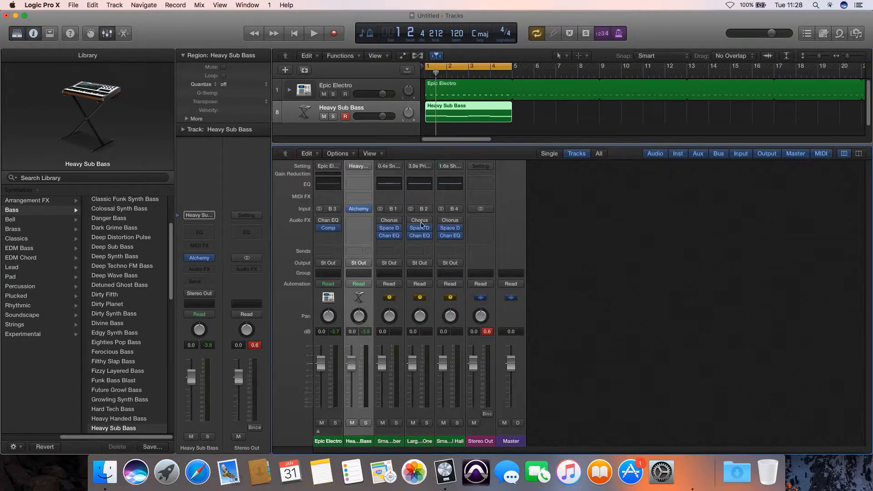
click(318, 433)
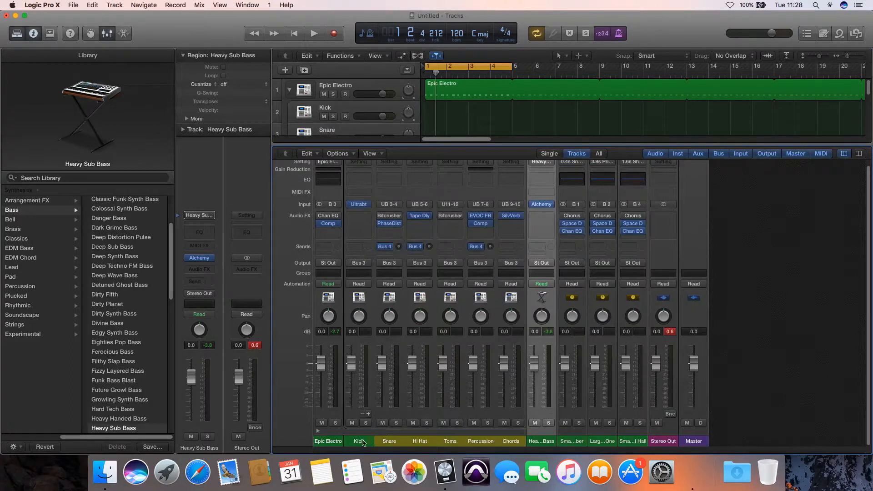
click(362, 442)
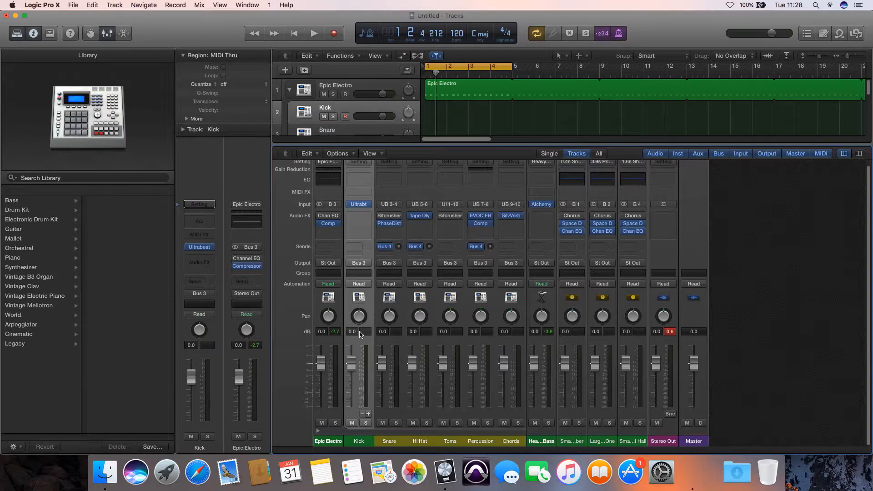
- Add a Bus 10 send on the Kick channel at its default level and set the Aux 10 output to No Output
click(357, 250)
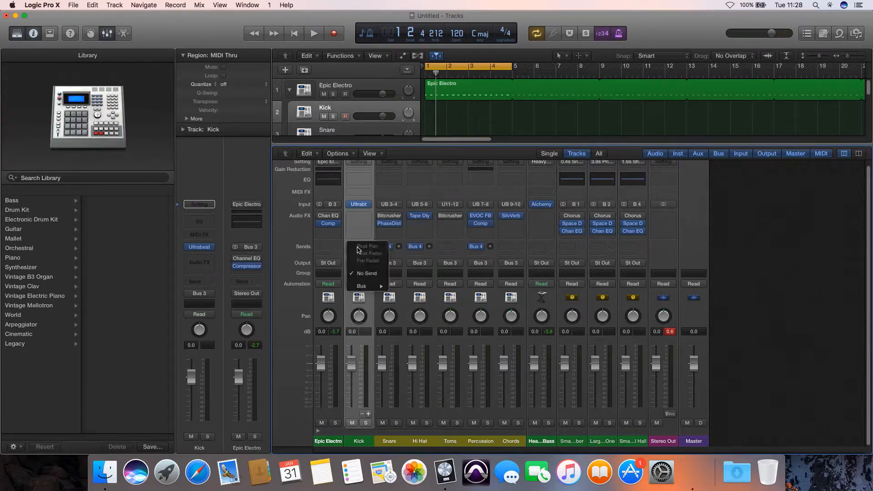
mouse_move(364, 286)
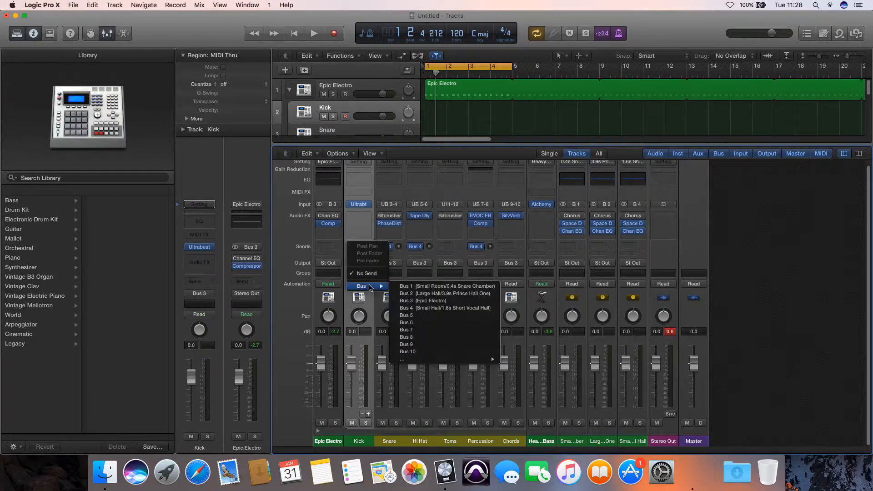
click(438, 351)
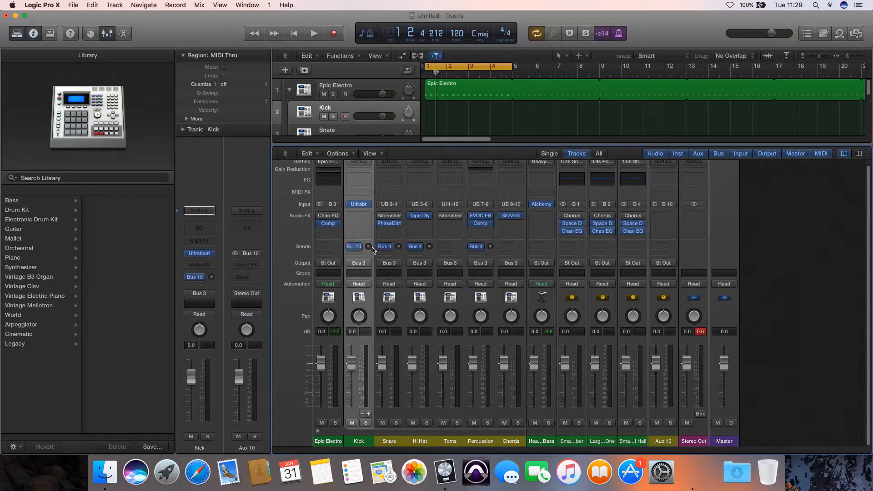
key(alt)
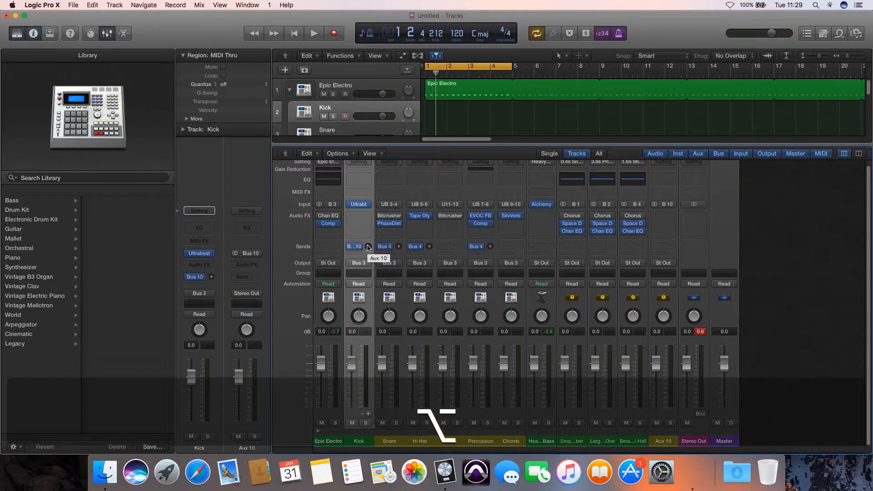
alt+click(369, 247)
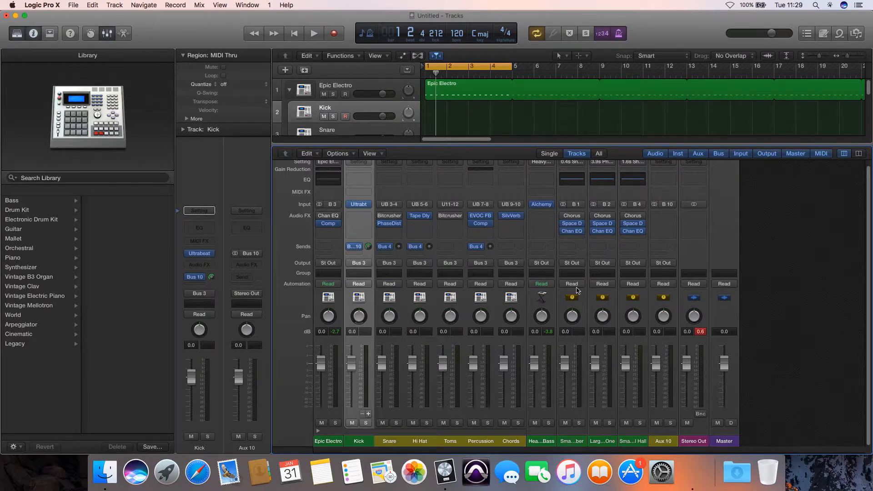
click(671, 263)
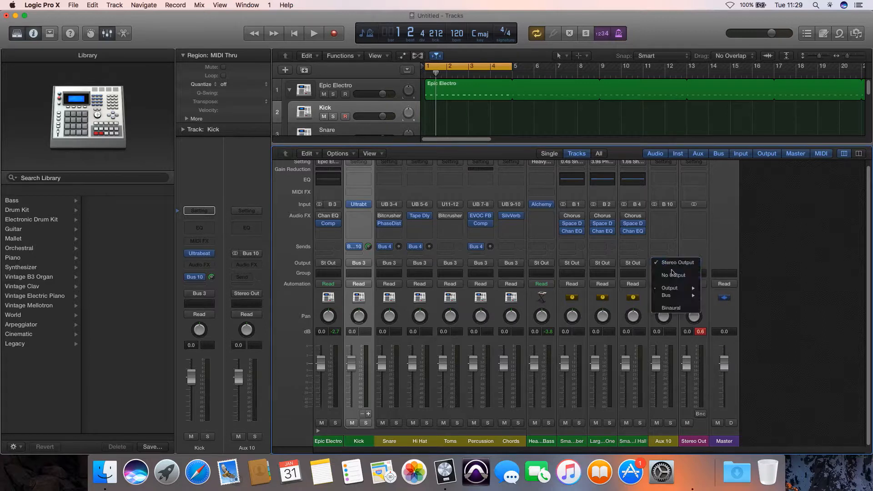
click(673, 276)
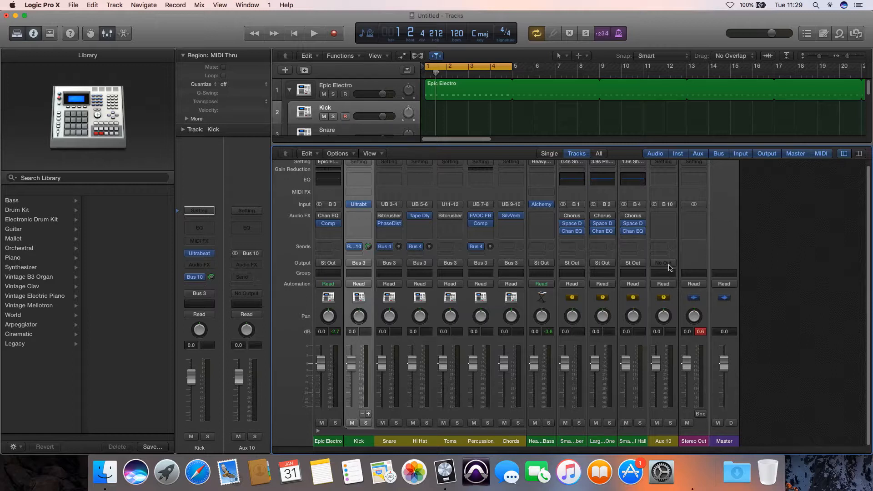
- Insert a stereo Compressor on the Heavy Sub Bass channel and set its side chain to Bus 10
click(552, 217)
mouse_move(564, 249)
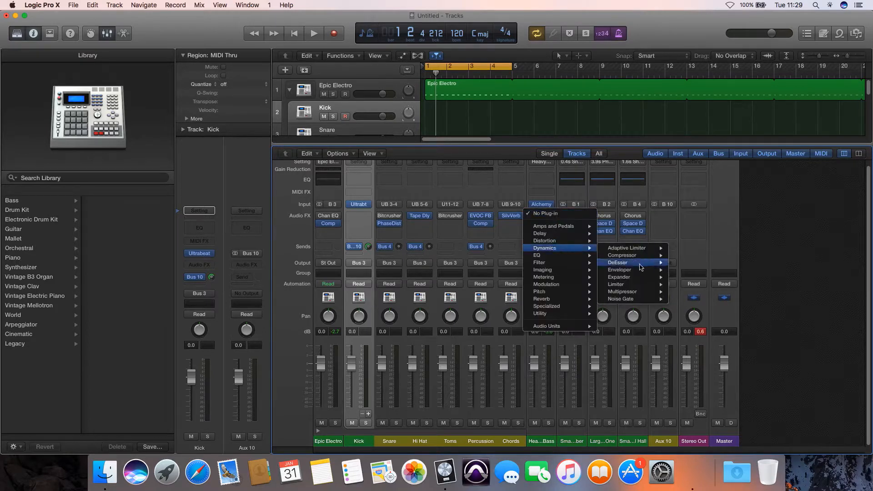
mouse_move(638, 256)
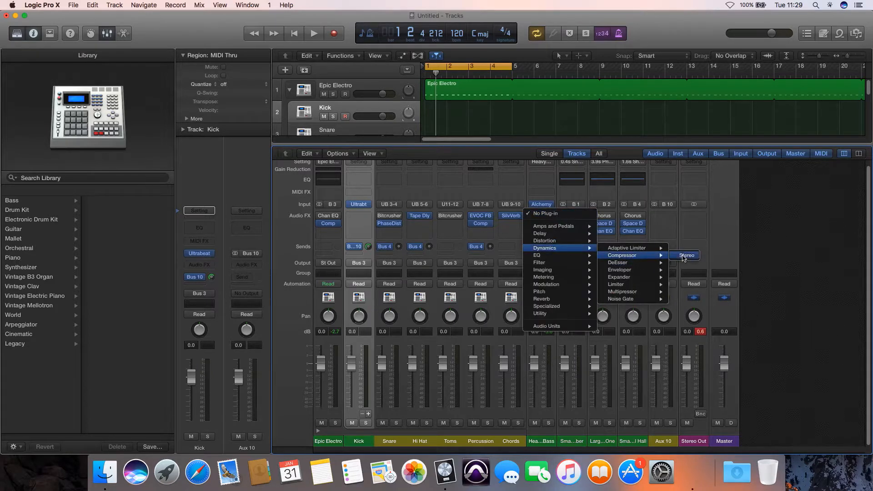
click(685, 255)
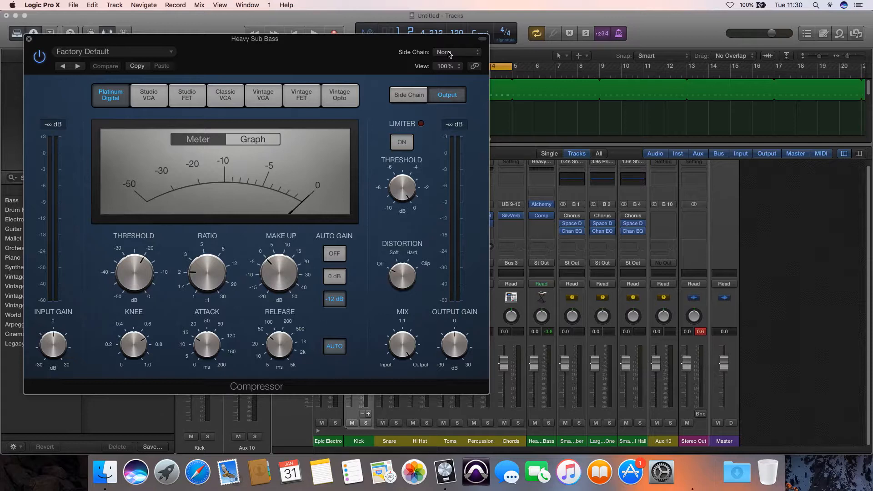
click(449, 54)
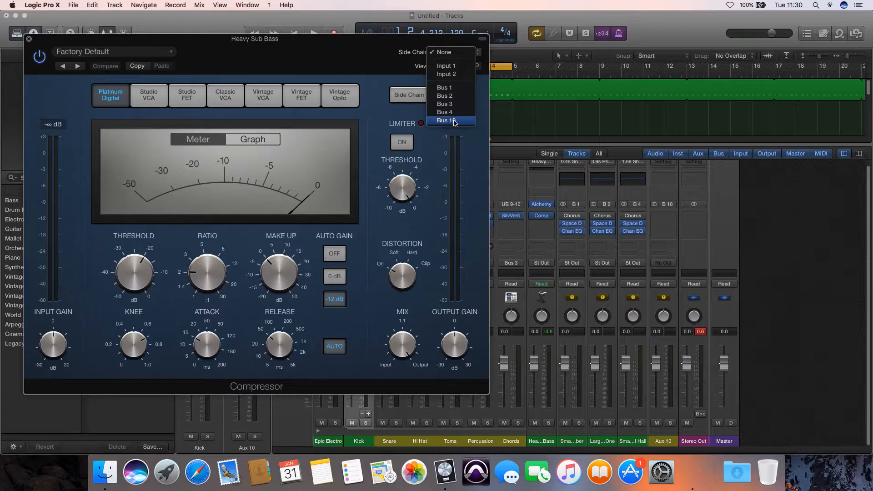
click(455, 121)
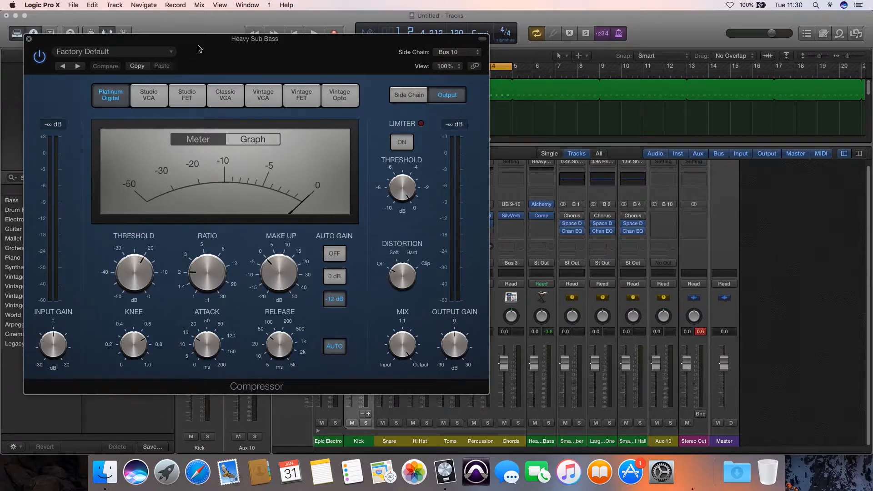
drag(199, 50, 289, 76)
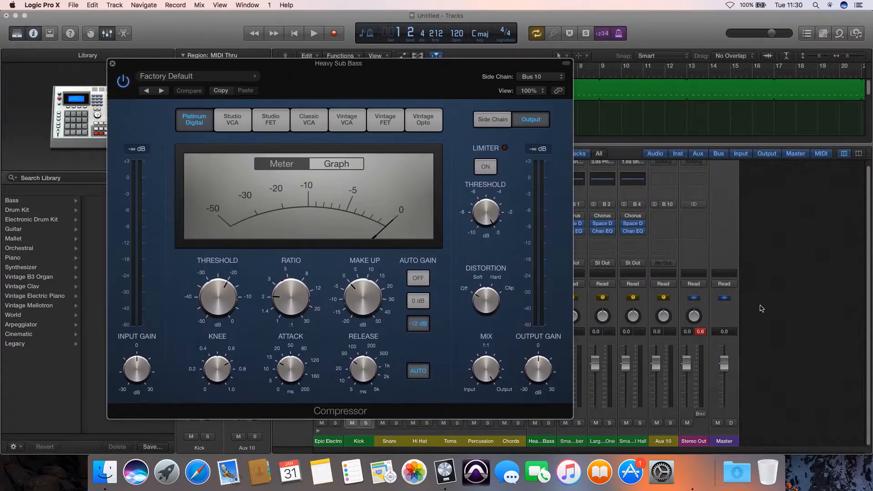
- Play the cycled loop to check the Compressor's gain reduction, close the plug-in window, and stop playback
key(space)
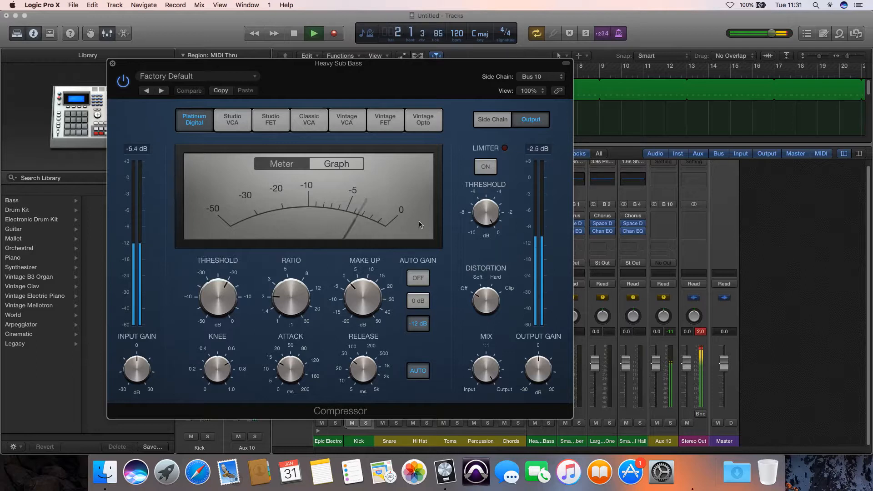
click(113, 64)
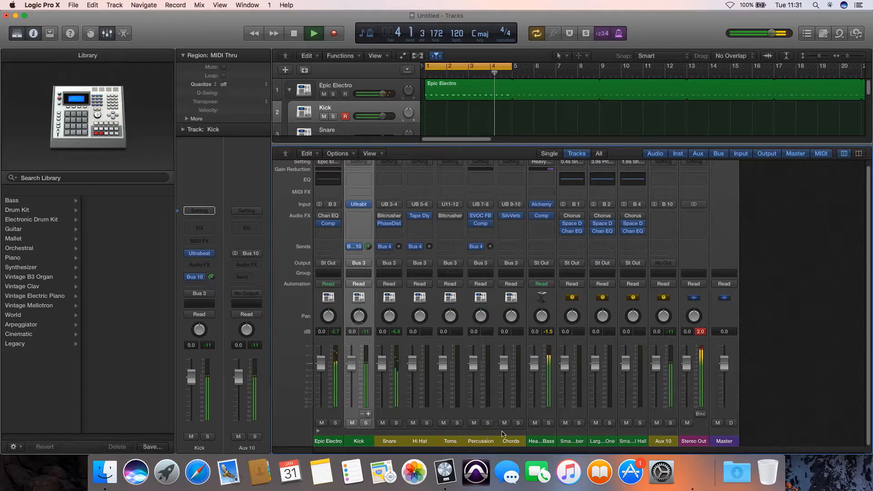
key(space)
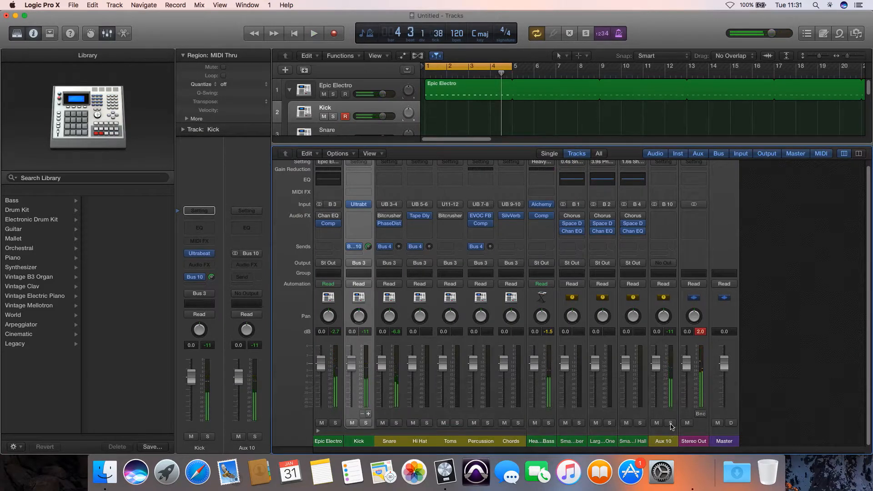
- Make the Aux 10 channel solo-safe, and play the loop with the Heavy Sub Bass channel soloed
key(ctrl)
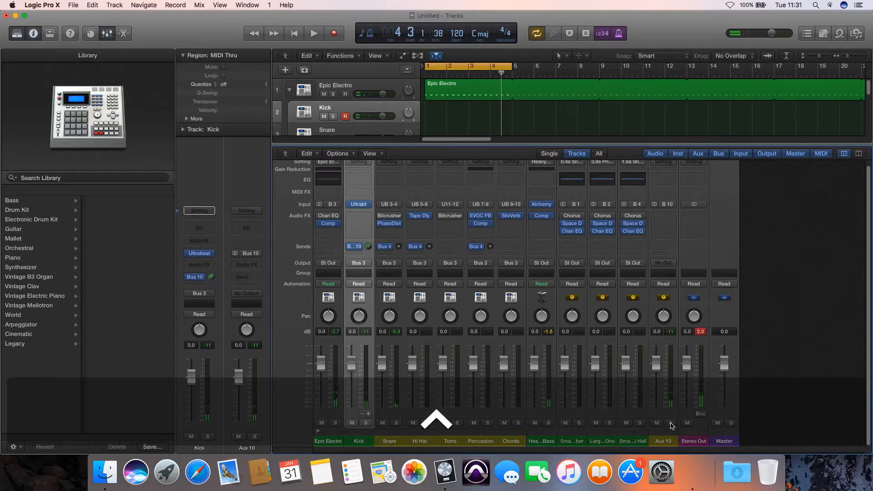
ctrl+click(671, 424)
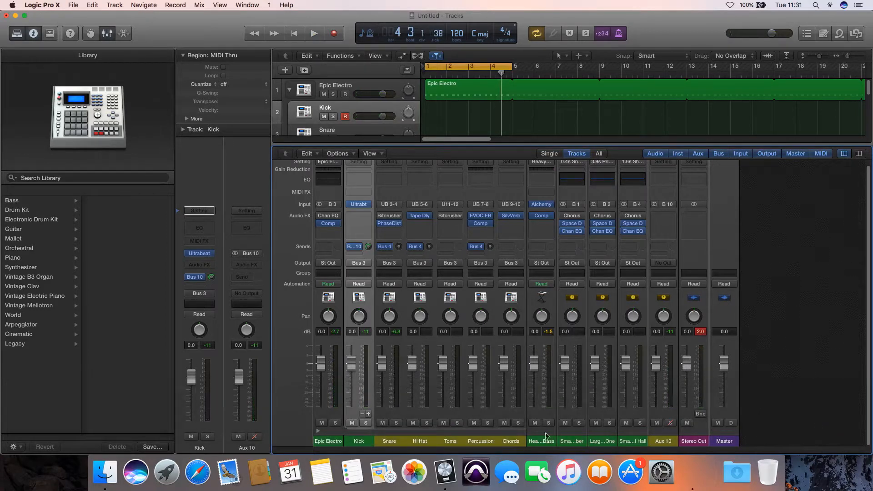
click(548, 424)
key(space)
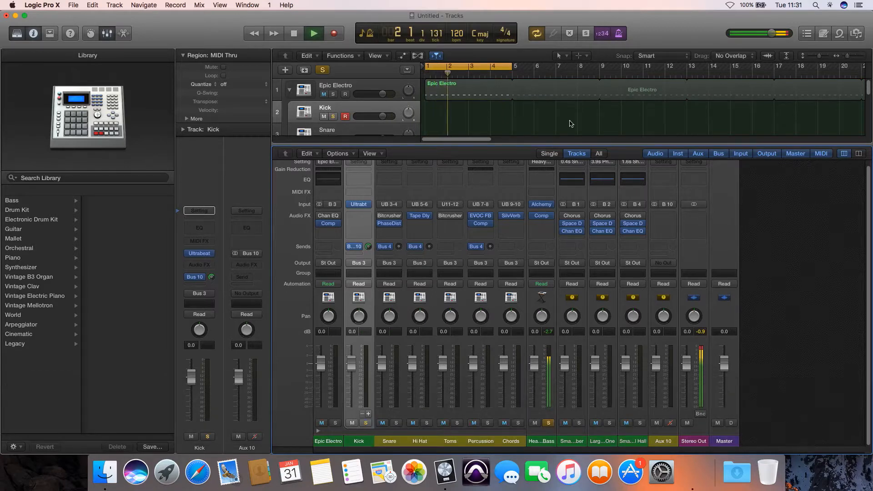
- Toggle the metronome and solo the Kick channel alongside the bass during playback
click(619, 35)
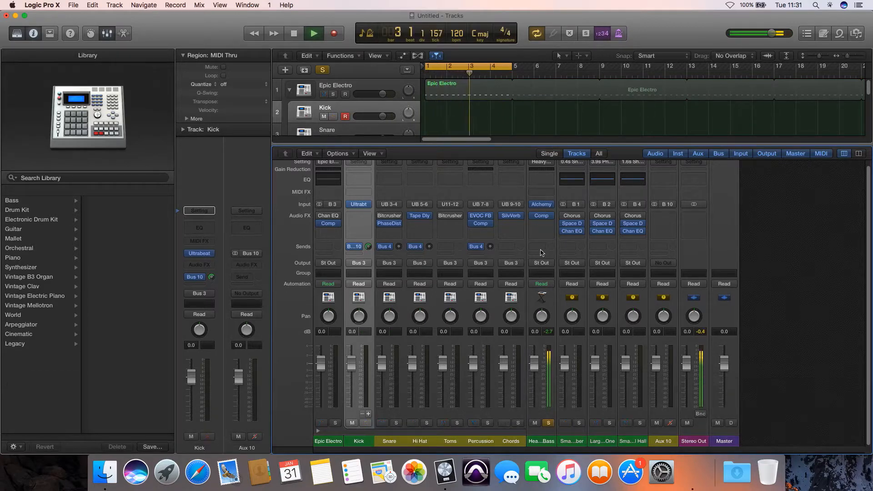
click(366, 423)
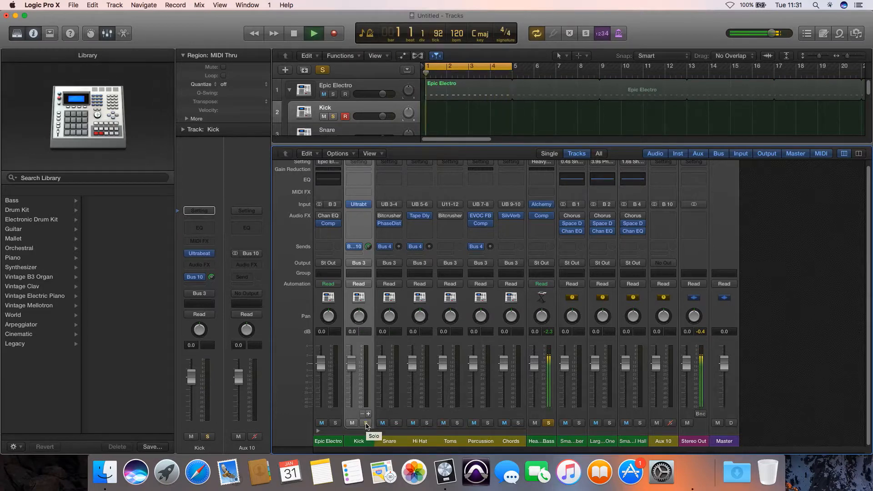
click(366, 423)
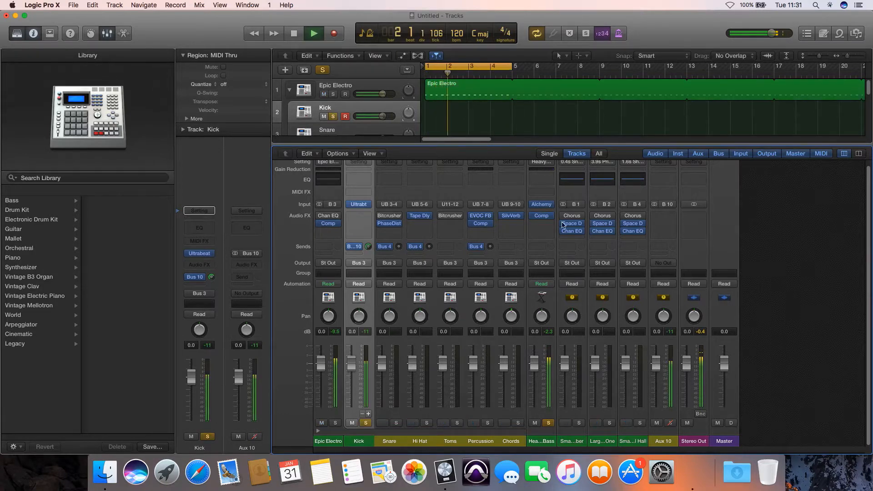
- Reopen the Heavy Sub Bass Compressor, lower its threshold, set the attack to 0 ms, and lengthen the release
click(543, 217)
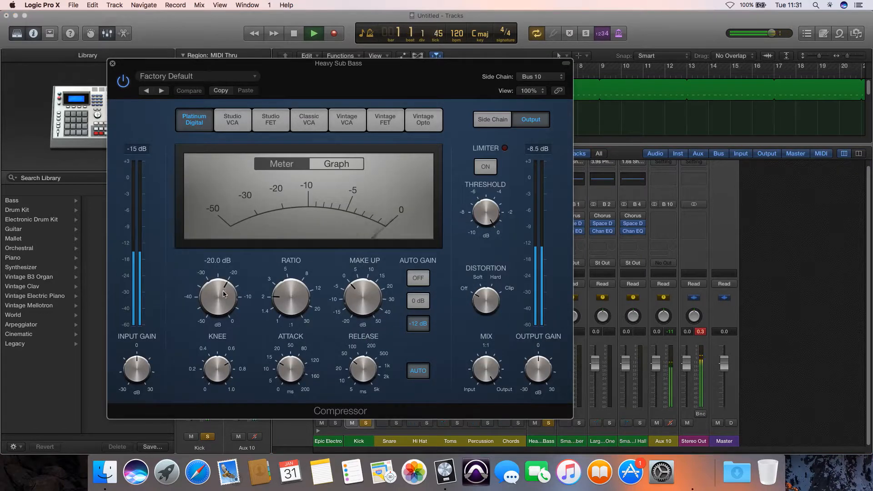
drag(223, 294, 219, 359)
drag(290, 368, 287, 394)
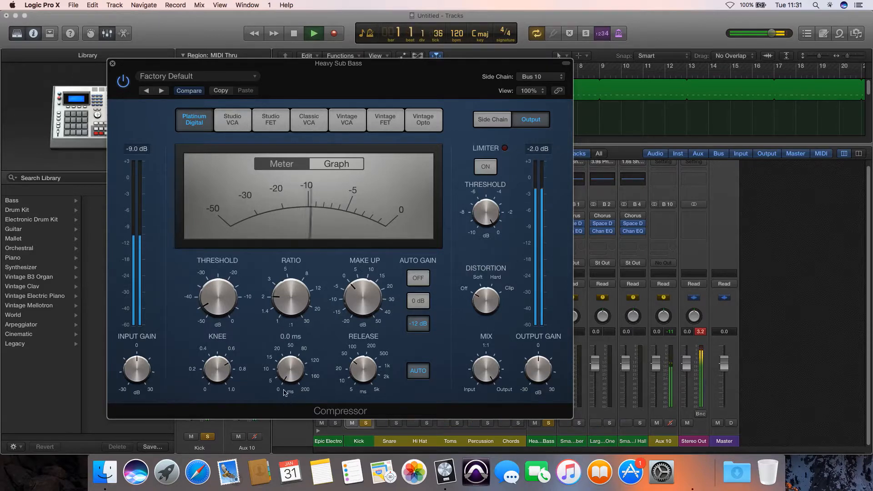
mouse_move(367, 365)
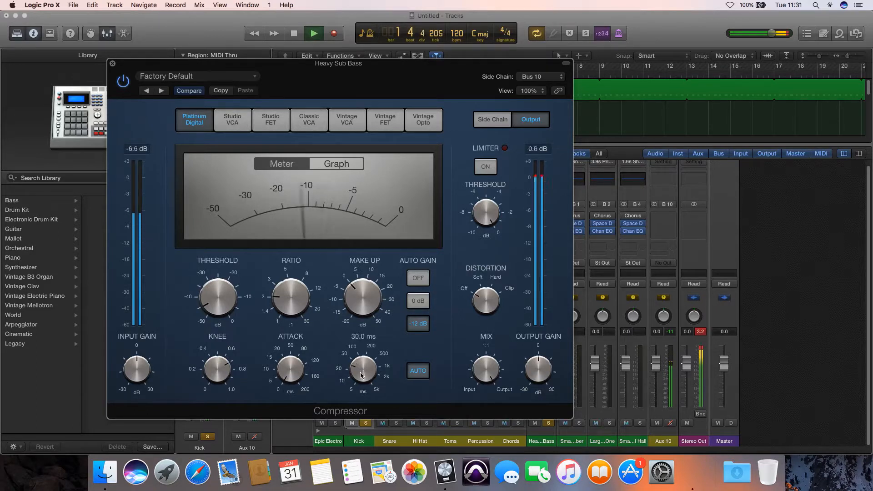
drag(367, 365, 359, 322)
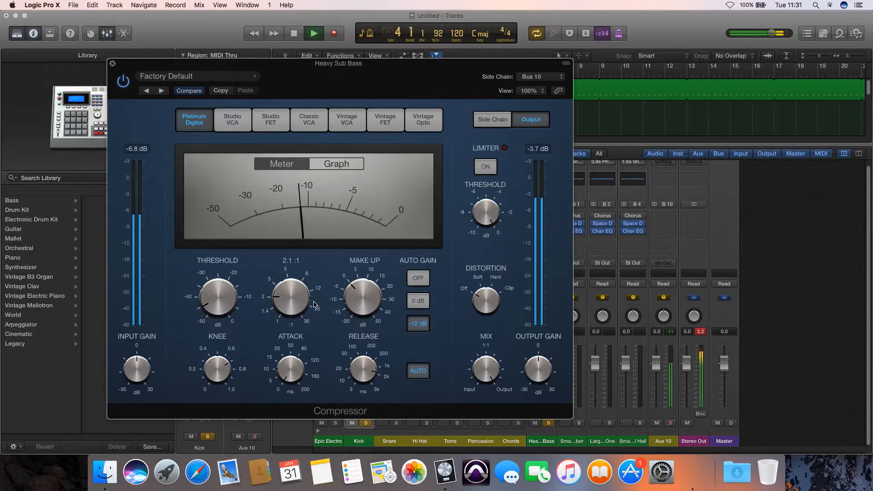
- Raise the Compressor's ratio to its maximum and lower the threshold to -50 dB
mouse_move(291, 301)
drag(291, 300, 278, 234)
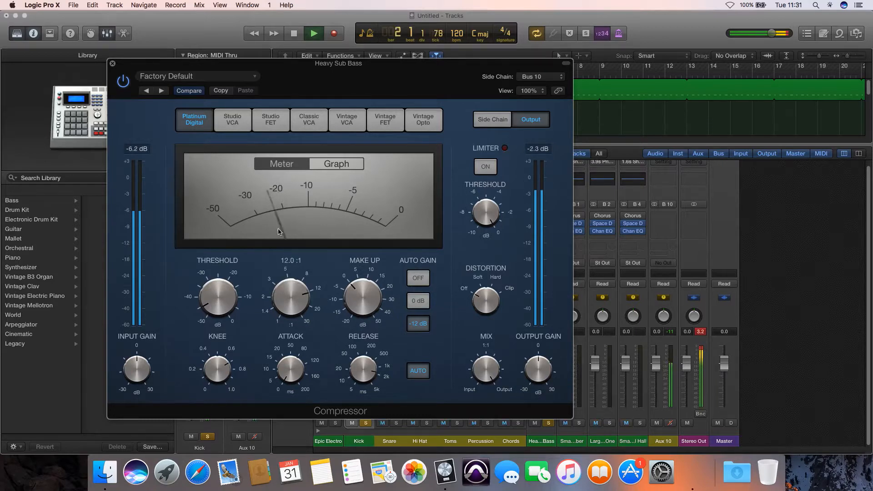
drag(210, 300, 213, 316)
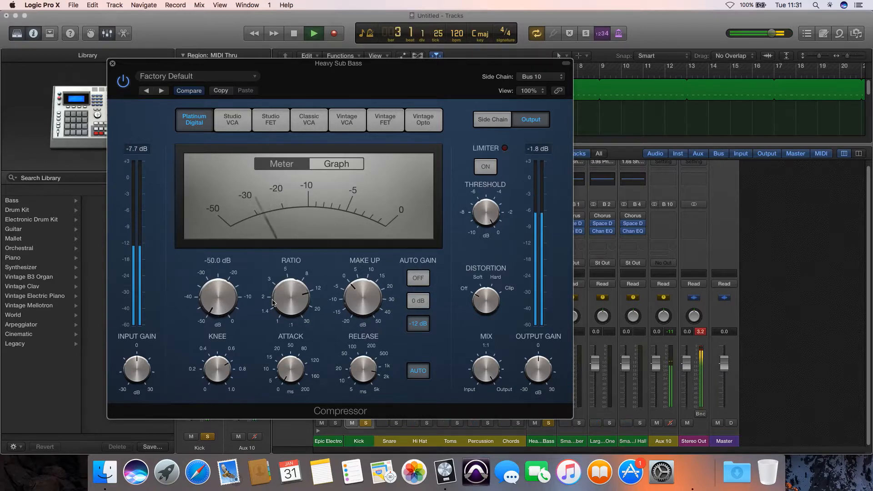
drag(273, 303, 293, 268)
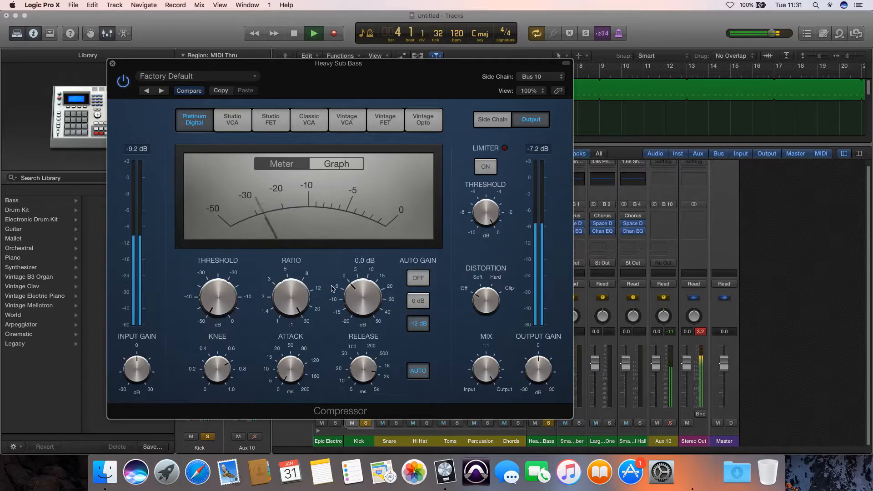
- Shorten the Compressor's release to about 170 ms and fine-tune its attack
mouse_move(367, 366)
mouse_down()
mouse_move(354, 414)
mouse_move(362, 377)
mouse_up()
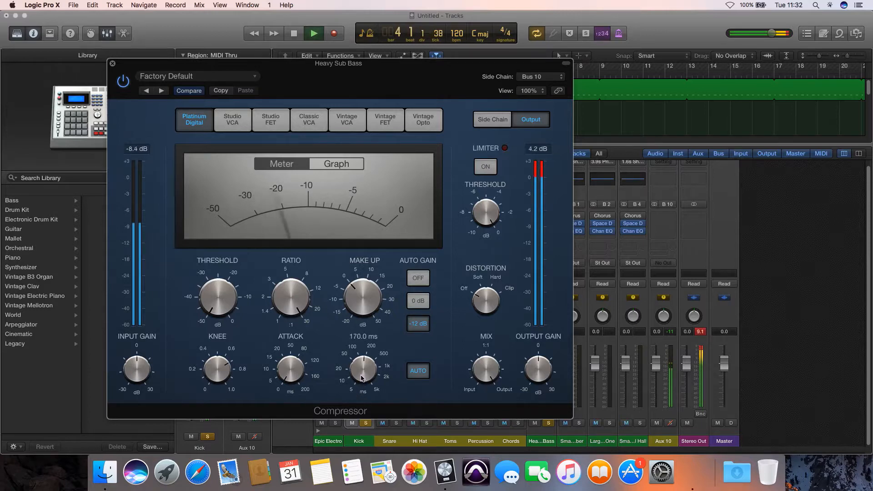
drag(291, 376, 256, 376)
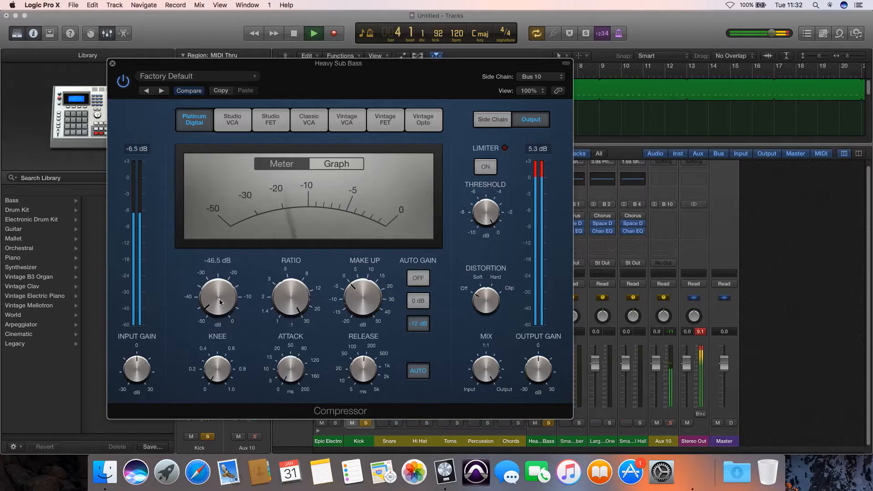
- Reduce the Heavy Sub Bass Compressor's ratio to about 12:1, lower its output gain, and adjust the threshold to about -40 dB
drag(220, 300, 220, 302)
drag(296, 301, 294, 341)
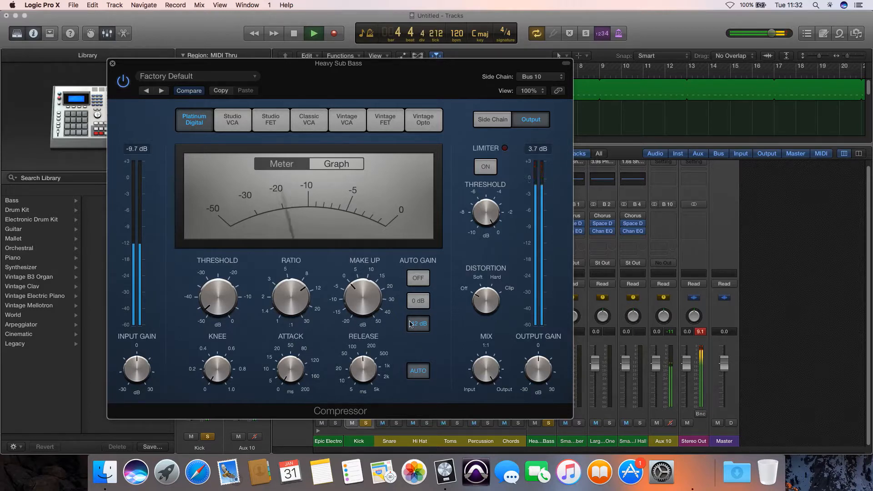
drag(224, 297, 231, 241)
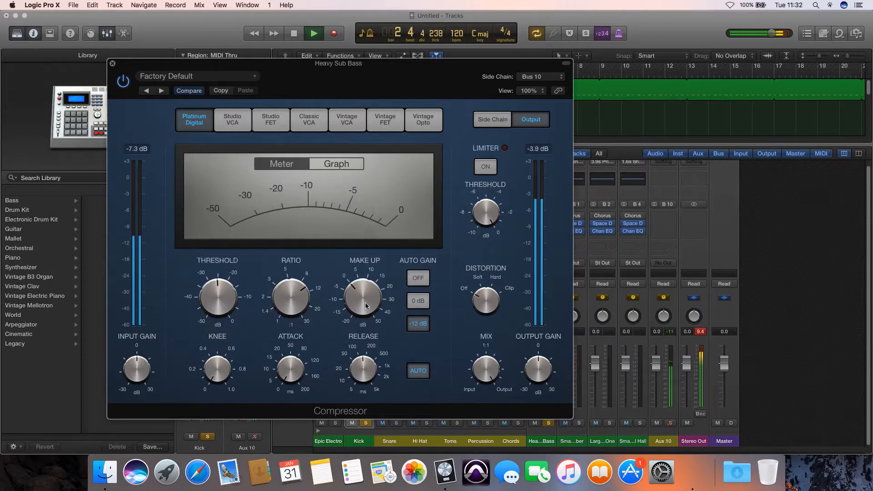
drag(540, 363, 539, 365)
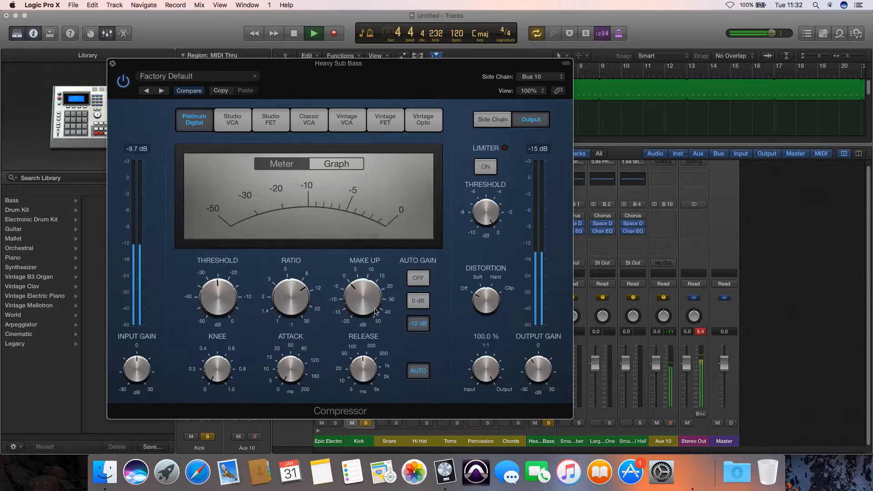
drag(220, 301, 220, 333)
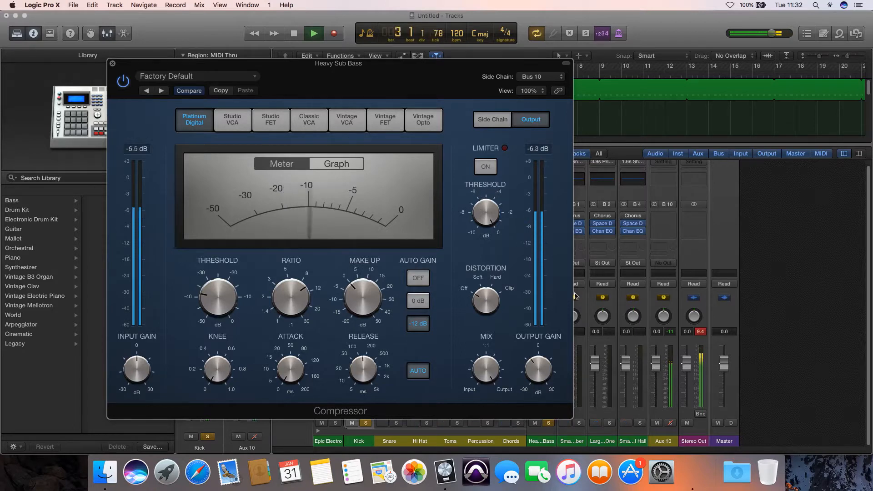
- Unsolo the Heavy Sub Bass and Kick channels to hear the full mix, and stop playback
click(550, 423)
click(364, 424)
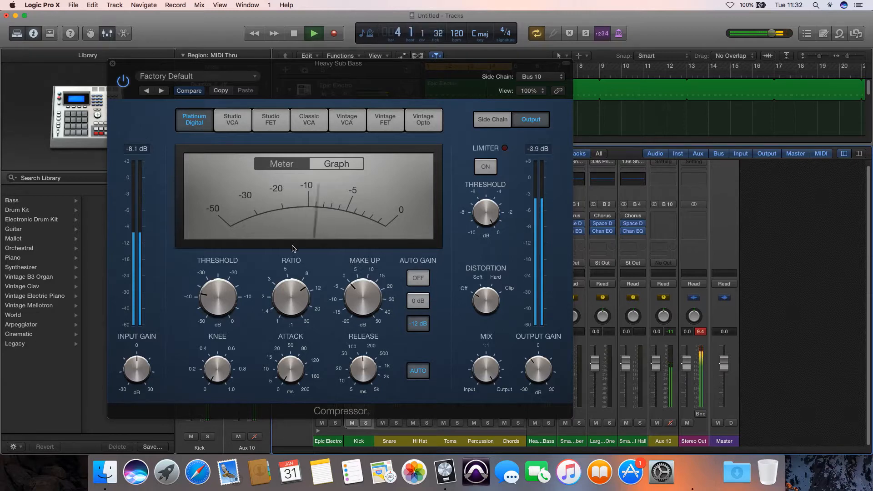
key(space)
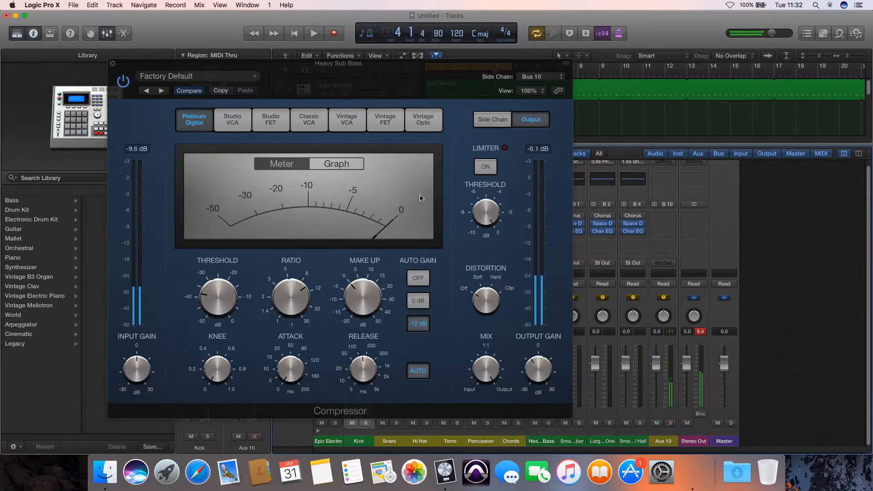
- Switch the Compressor to the Studio VCA model and, during playback, set its threshold to about -41.5 dB and lower the output gain
click(233, 123)
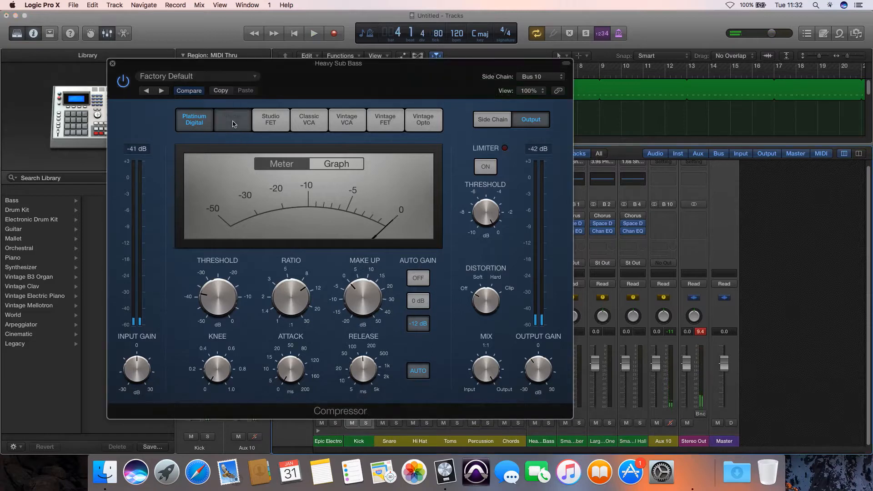
key(space)
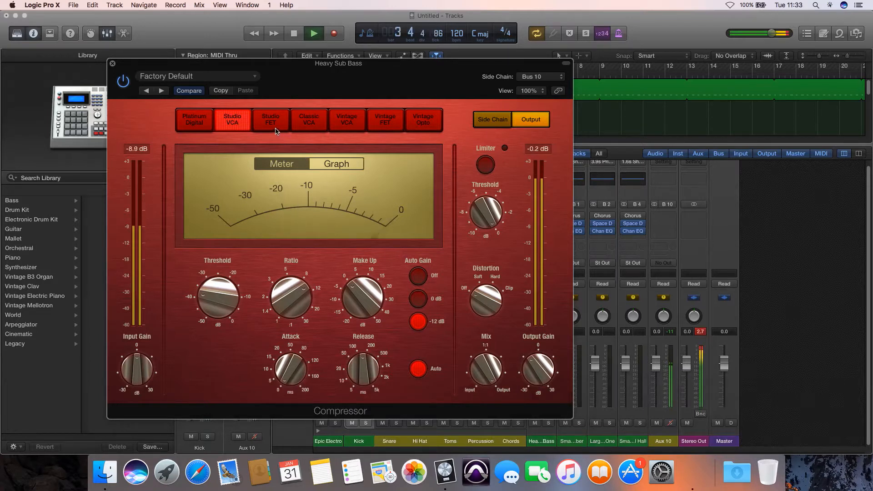
mouse_move(208, 289)
drag(209, 289, 207, 305)
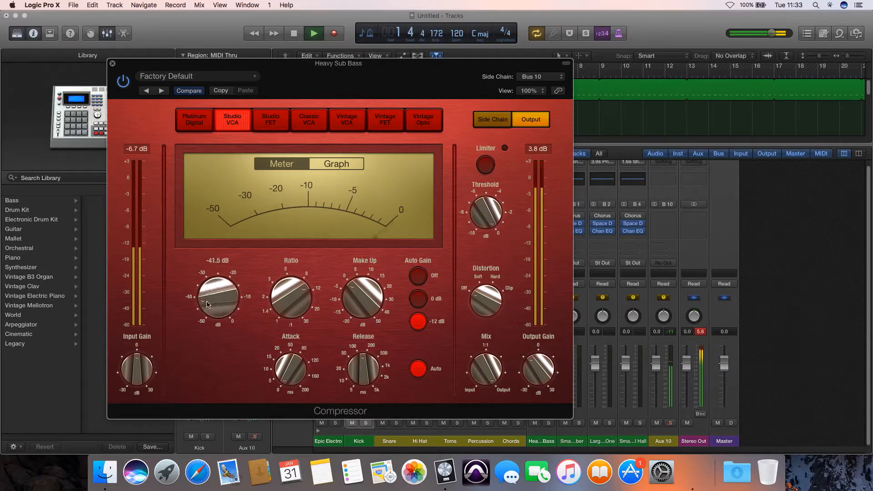
mouse_move(537, 370)
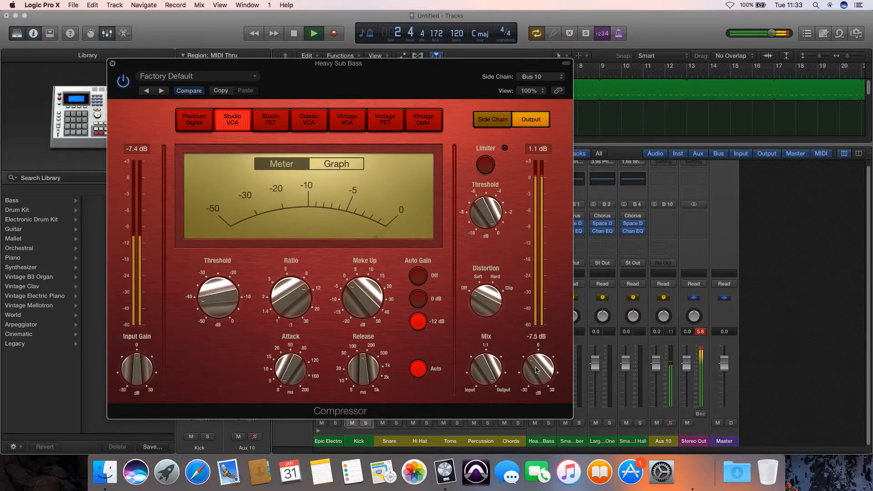
drag(536, 370, 535, 379)
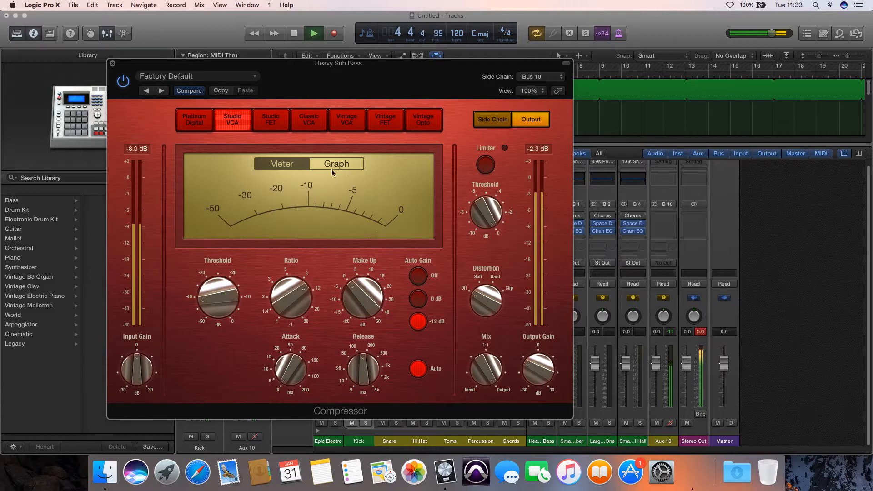
- Toggle the Compressor's bypass to compare the sound, and close the plug-in window with playback stopped
click(122, 84)
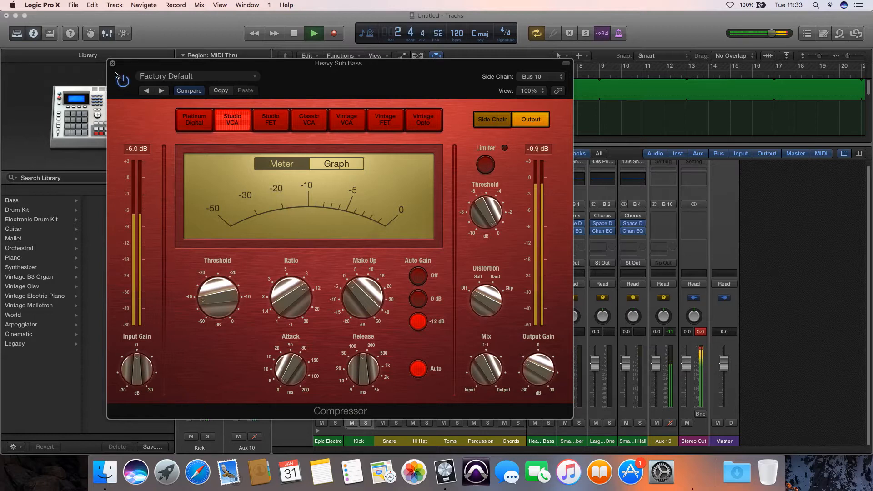
click(112, 63)
key(space)
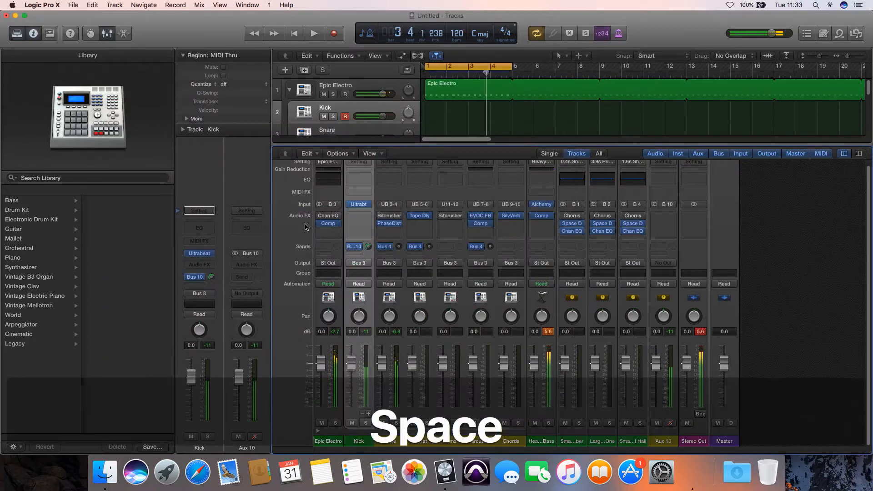